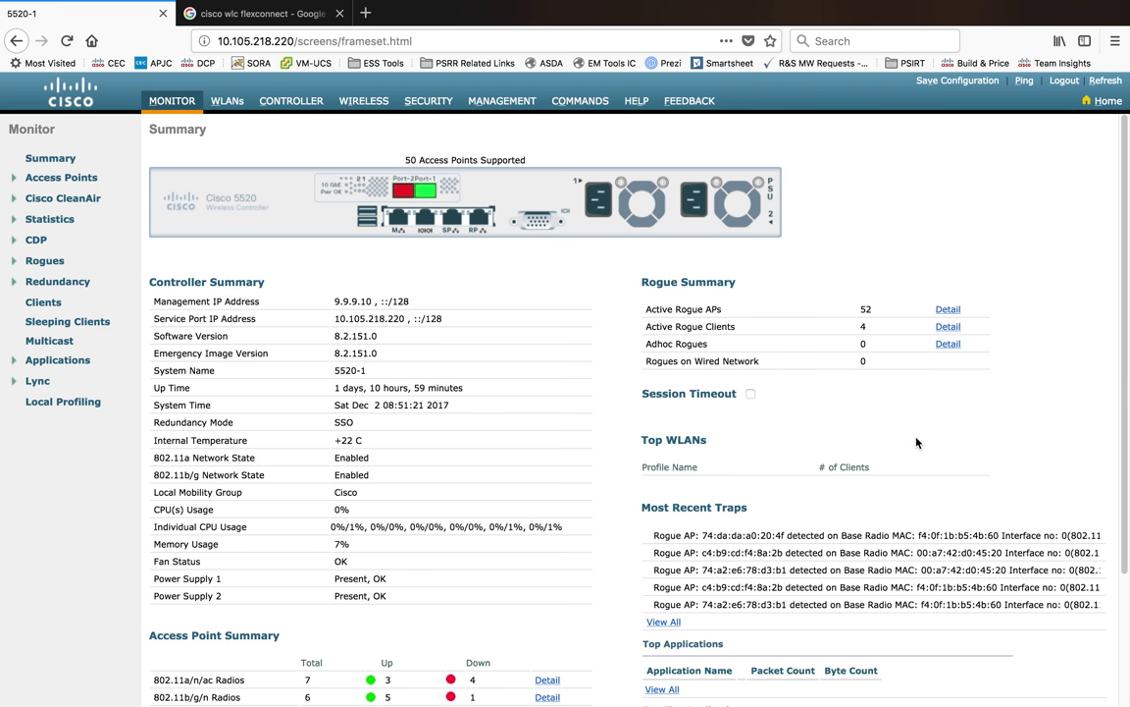
Open AP-Local-Flex's details from the All APs list and select its name
left_click(335, 96)
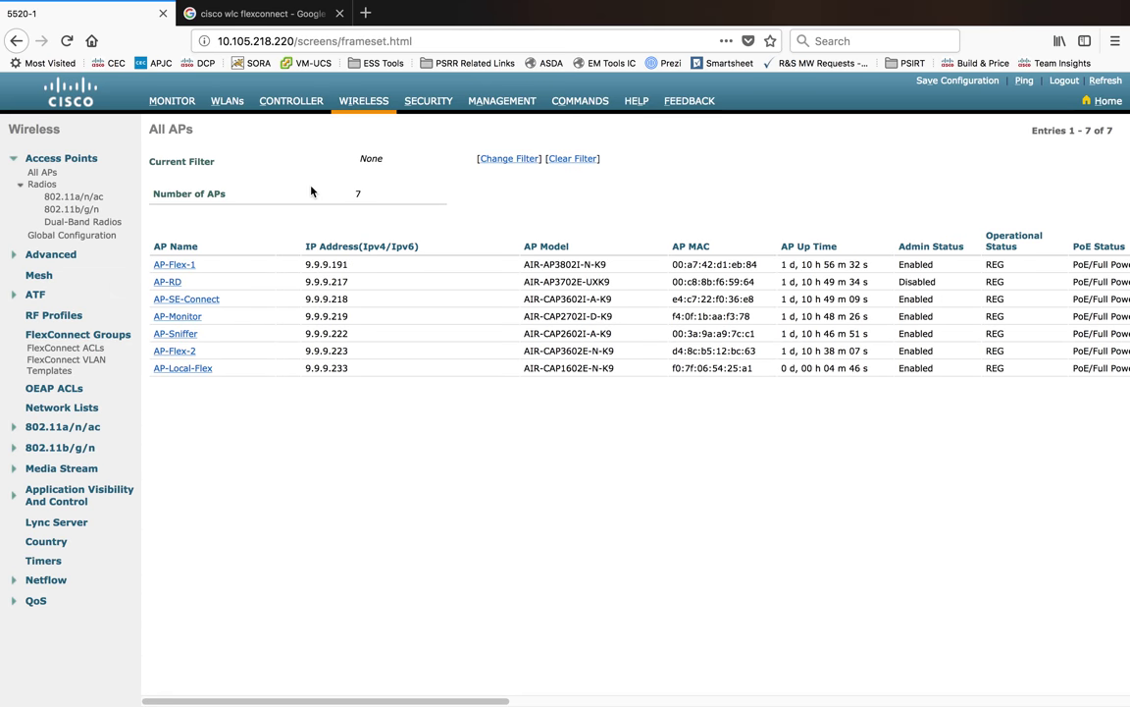
left_click(196, 372)
left_click_drag(339, 222, 228, 219)
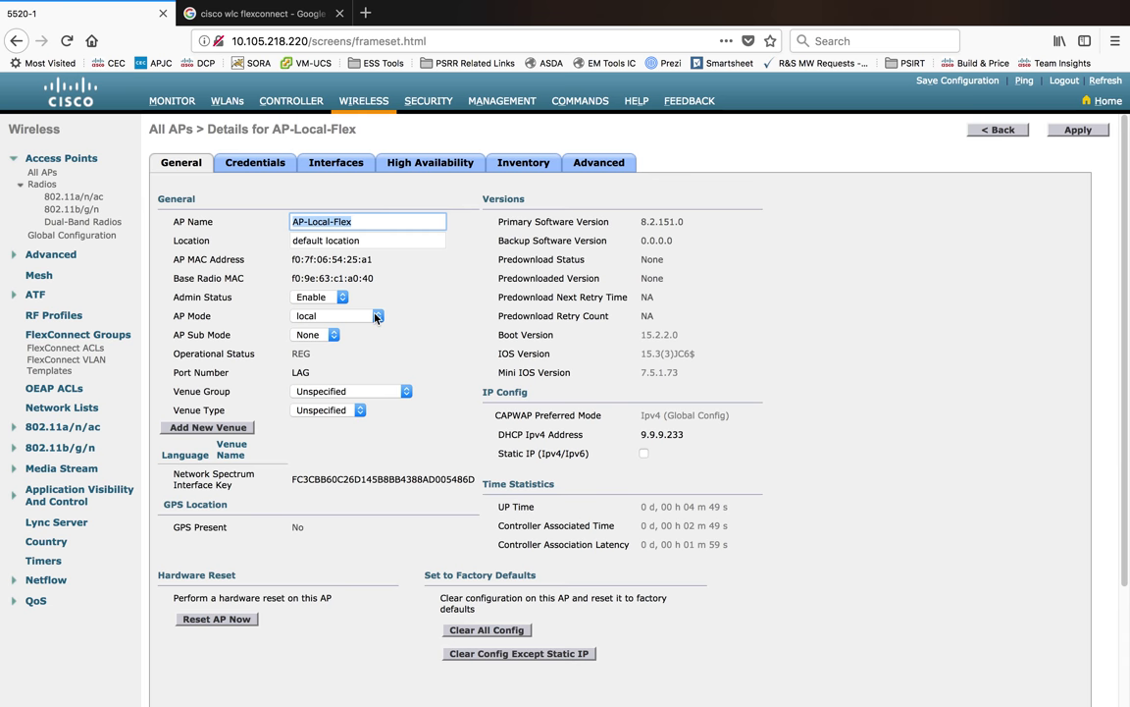
On the AP console, run 'show capwap client rcb' and highlight controller 5520-1 at 9.9.9.10
key("super+Tab")
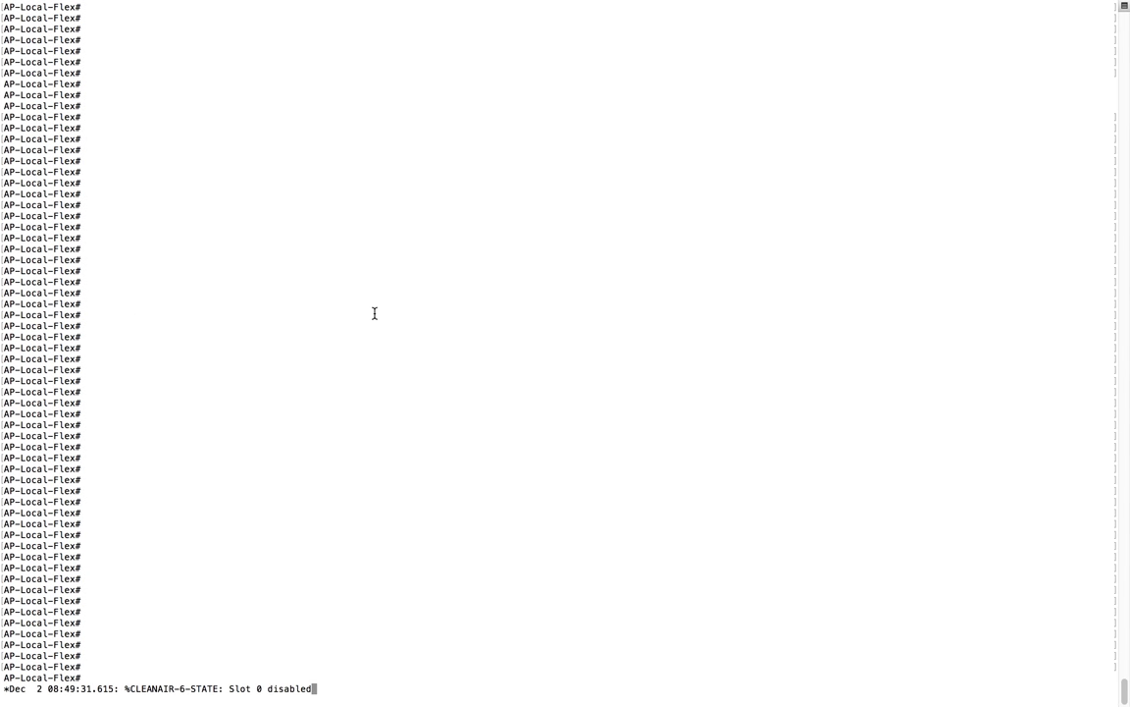
key("Return")
key("Return")
key("Return")
key("Return")
key("Return")
key("Return")
key("Return")
key("Return")
key("Return")
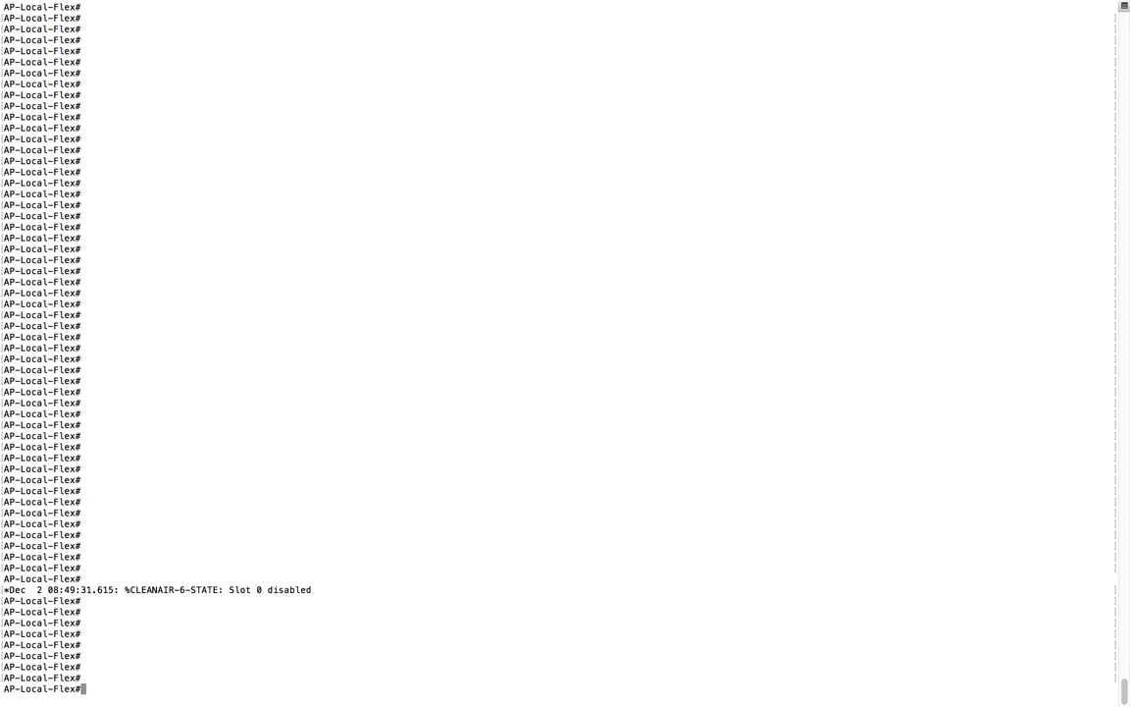
type("sho")
key("Tab")
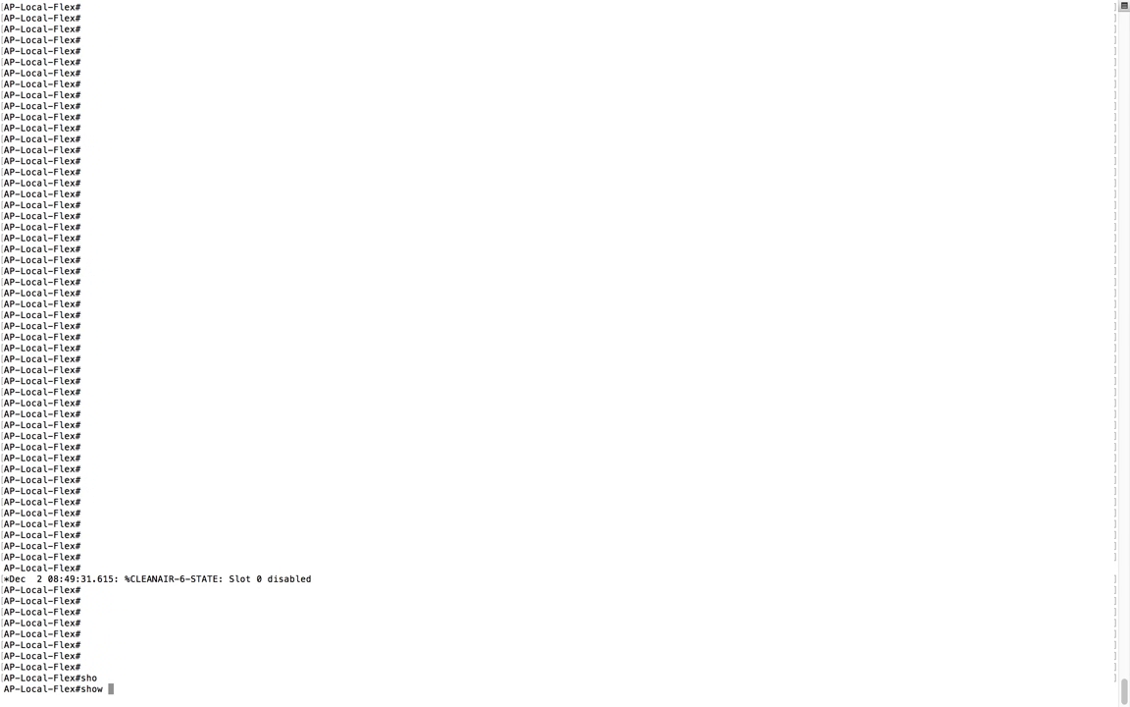
type("capw")
key("Tab")
type("cli")
key("Tab")
type("rc")
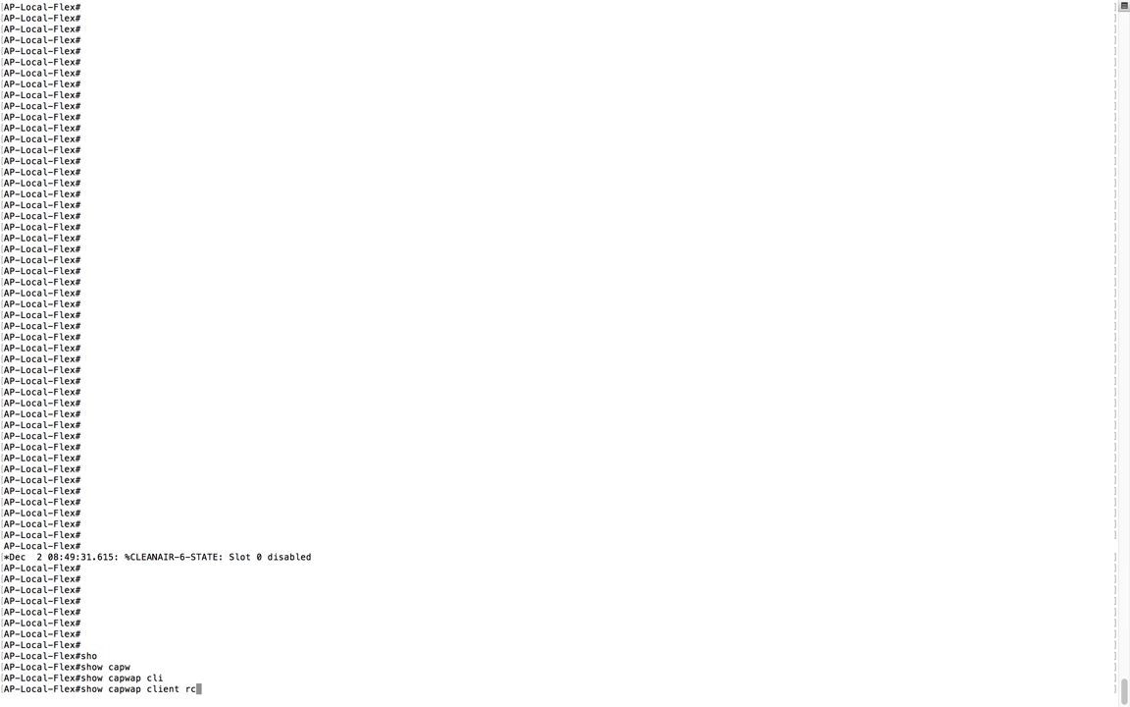
key("Tab")
type("b")
key("Return")
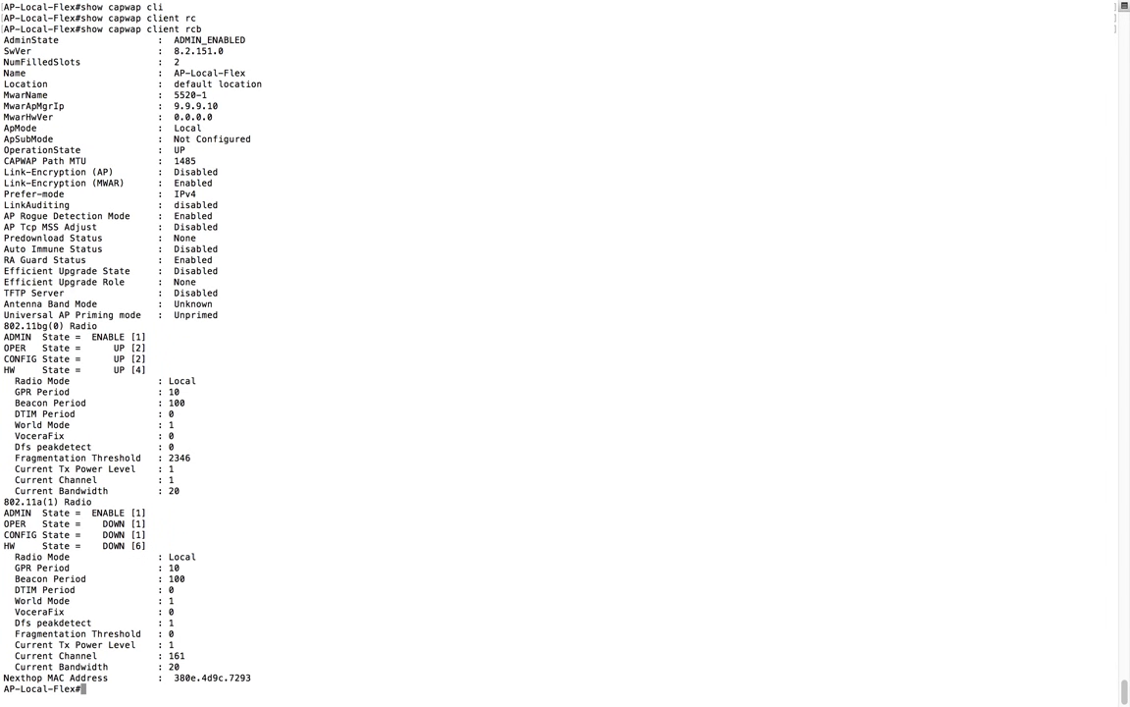
triple_click(190, 94)
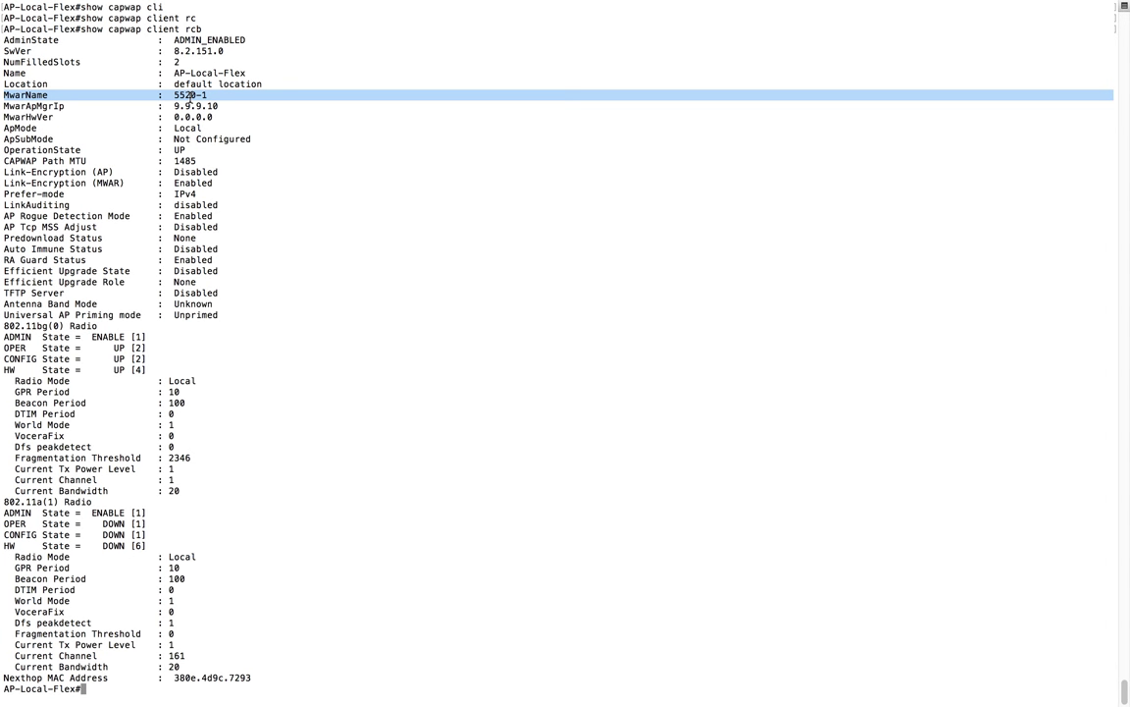
triple_click(201, 108)
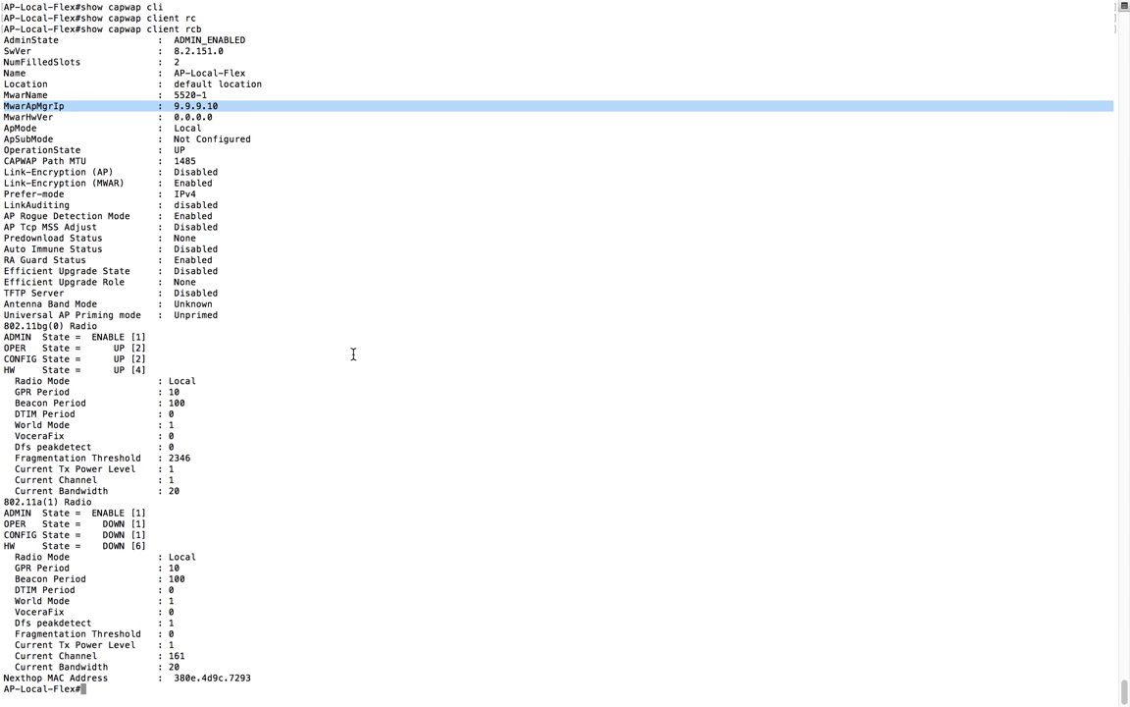
Run 'show ip int brief' on the AP and highlight the BVI1 line at 9.9.9.233
type("sho")
key("Tab")
type("ip int bri")
key("Tab")
key("Return")
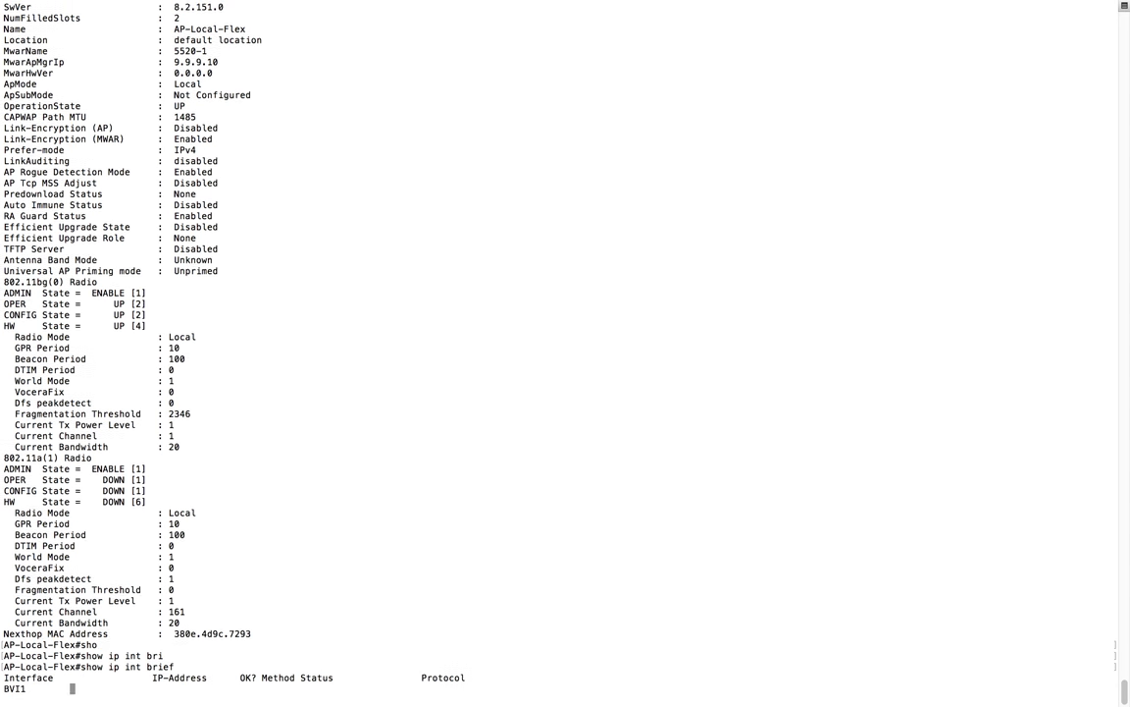
key("Return")
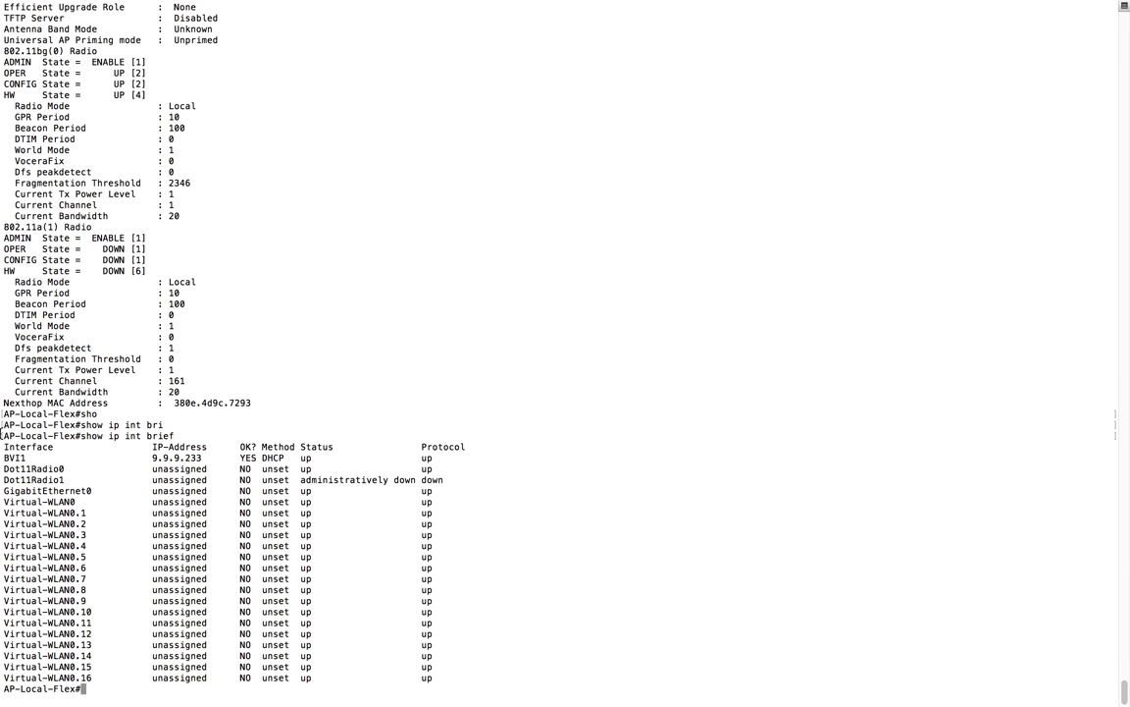
left_click_drag(5, 458, 226, 459)
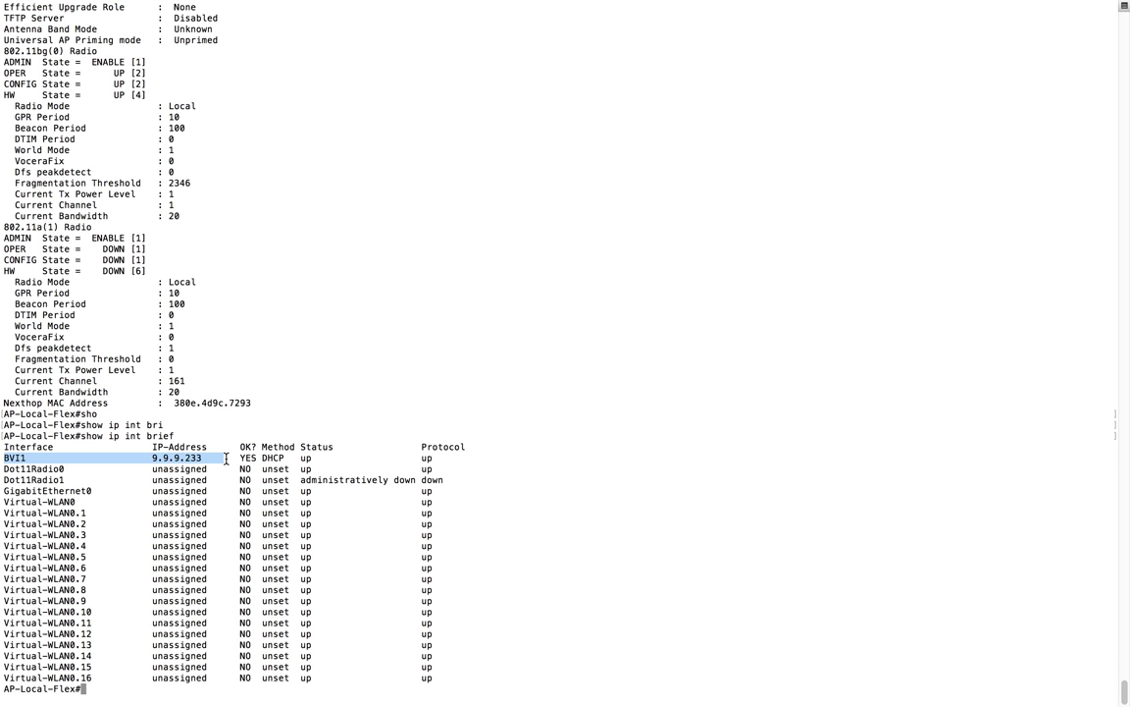
left_click_drag(6, 458, 75, 479)
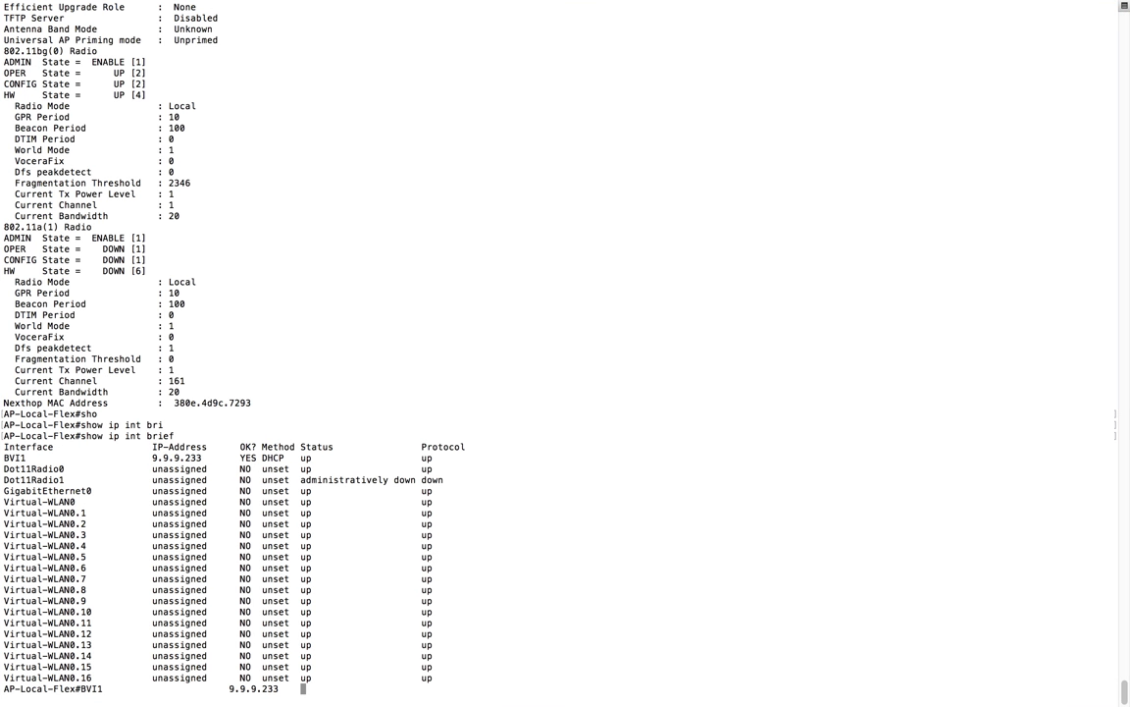
key("BackSpace")
key("BackSpace")
key("BackSpace")
key("BackSpace")
key("BackSpace")
key("BackSpace")
key("BackSpace")
key("BackSpace")
key("BackSpace")
key("BackSpace")
key("BackSpace")
key("BackSpace")
key("BackSpace")
key("BackSpace")
key("BackSpace")
key("BackSpace")
key("BackSpace")
key("BackSpace")
key("BackSpace")
key("BackSpace")
key("BackSpace")
key("BackSpace")
key("BackSpace")
key("BackSpace")
key("BackSpace")
key("BackSpace")
key("BackSpace")
key("BackSpace")
key("BackSpace")
key("BackSpace")
key("BackSpace")
key("BackSpace")
key("BackSpace")
key("BackSpace")
key("BackSpace")
key("Return")
key("Return")
key("Return")
key("Return")
key("Return")
key("Return")
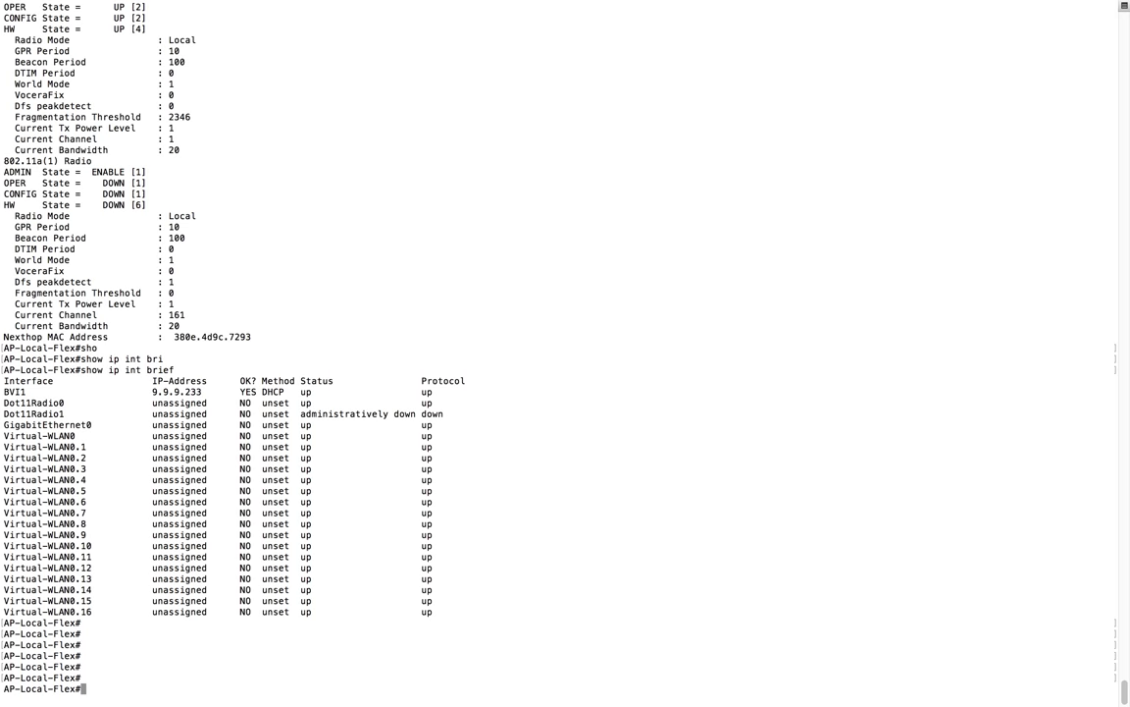
key("ctrl+Left")
Log in to the controller CLI as admin and run 'show ap summary'
key("ctrl+Right")
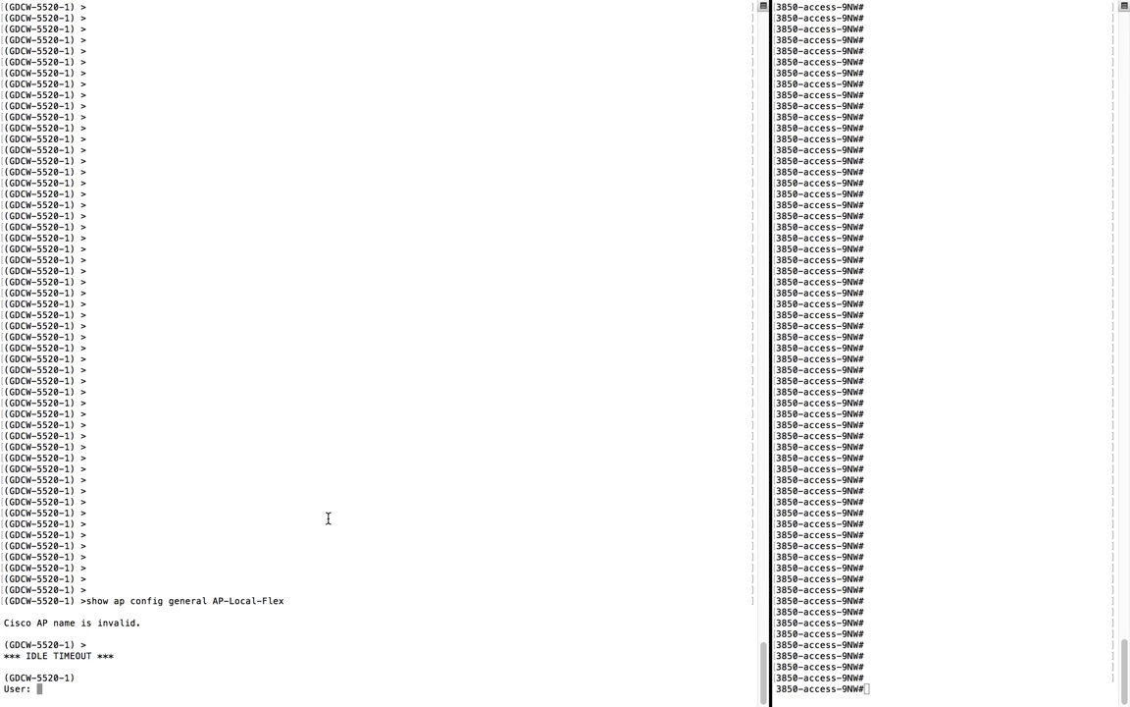
type("admin")
key("Return")
type("********")
key("Return")
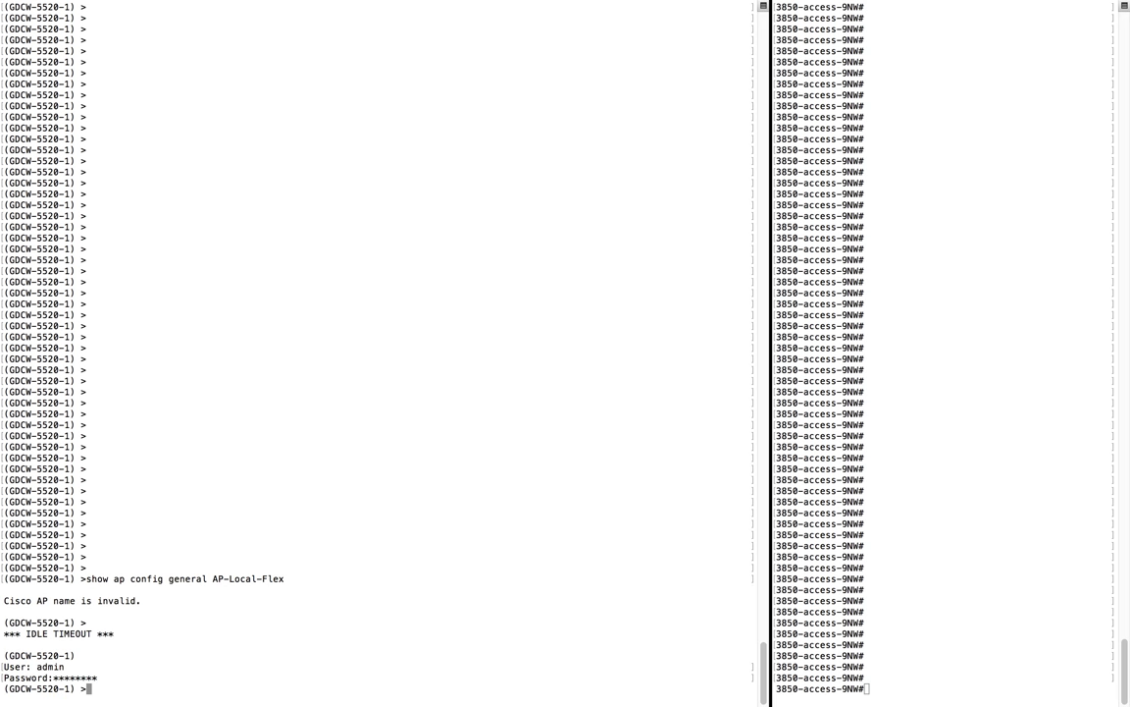
type("show ap summary")
key("Return")
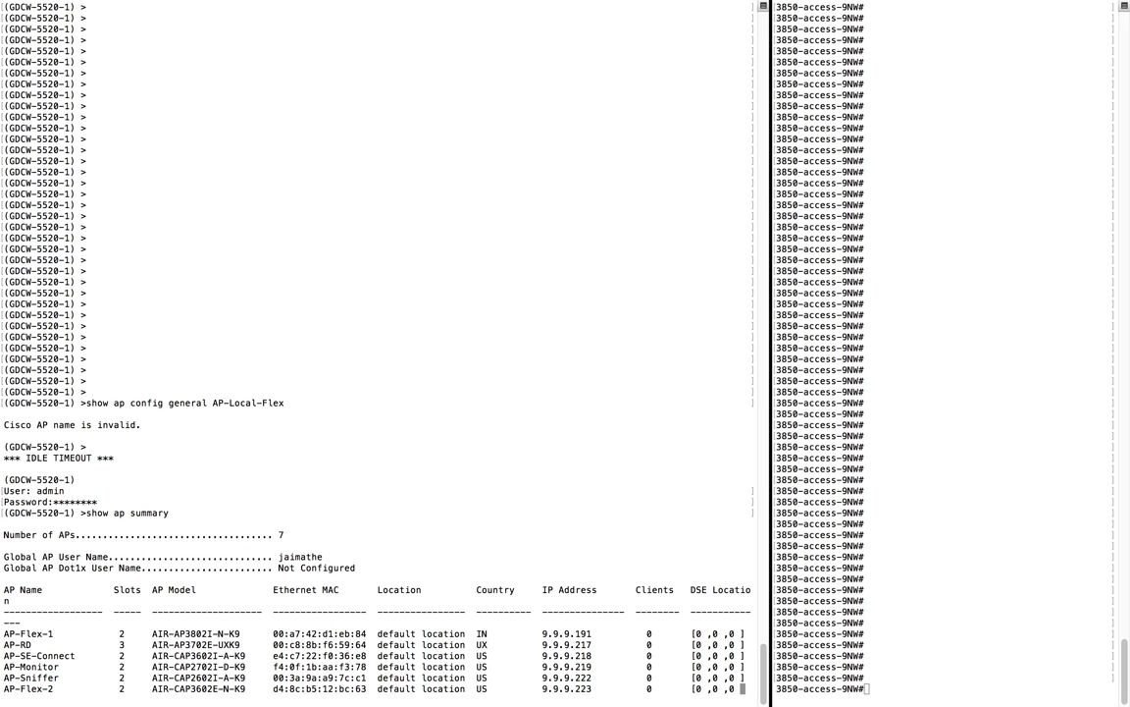
Run 'show ap config general AP-Local-Flex' and highlight its AP Mode Local line
type("show ap ")
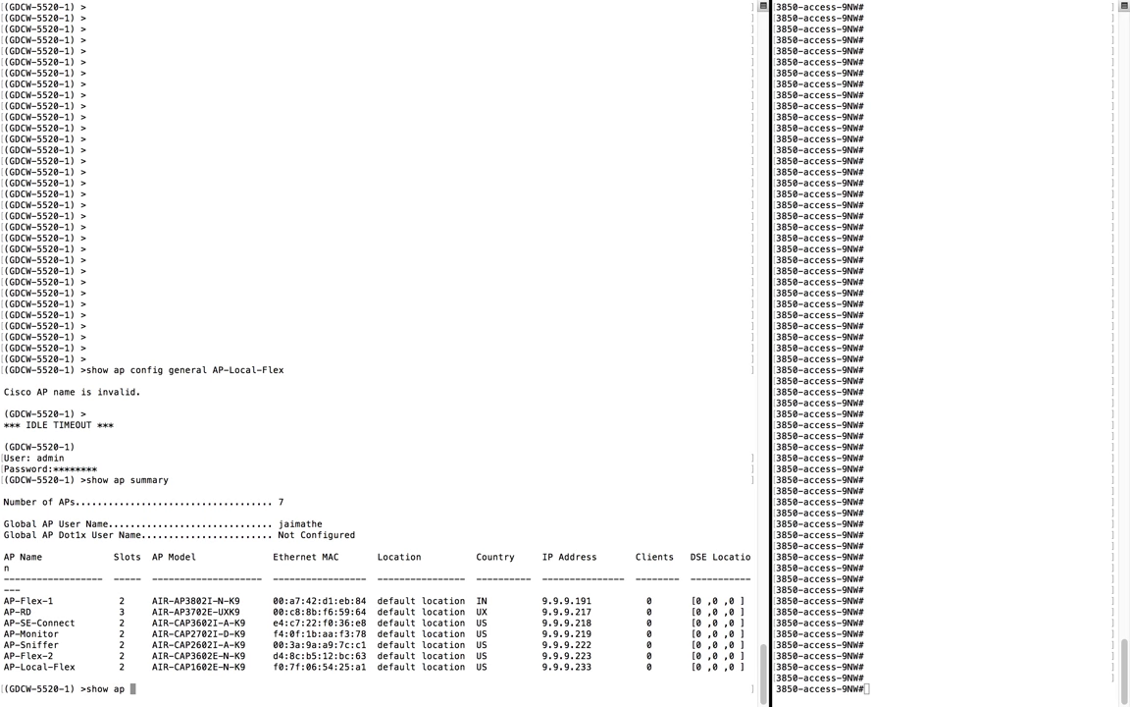
type("config general")
left_click_drag(76, 668, 5, 667)
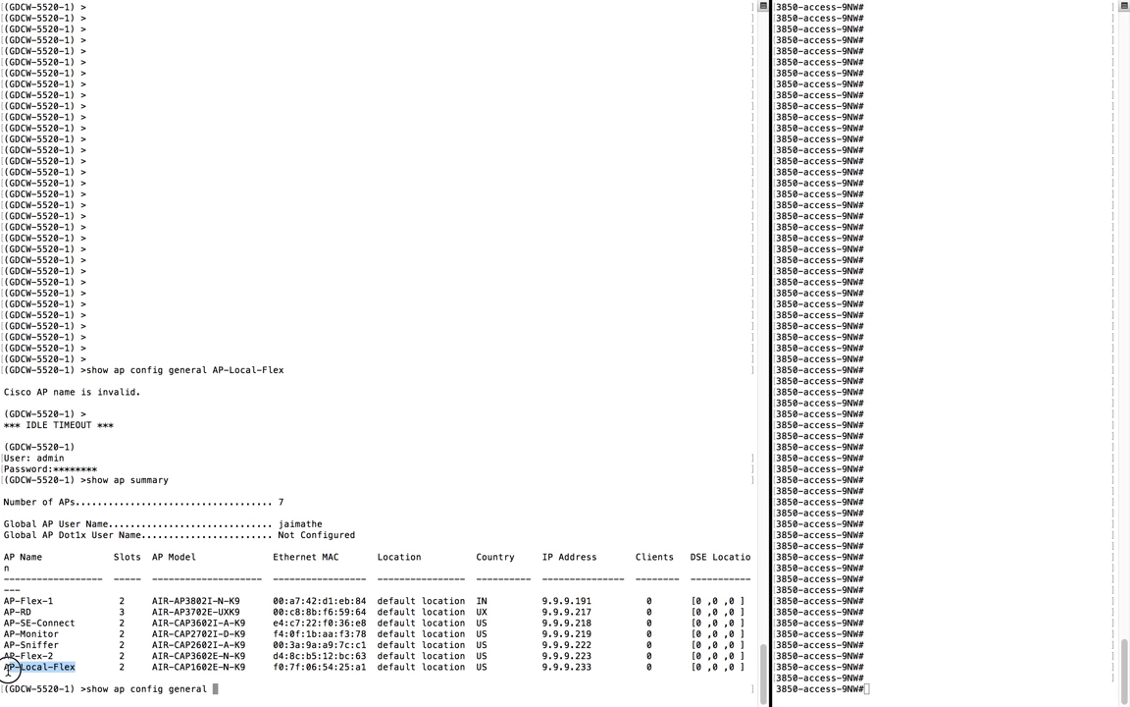
left_click_drag(274, 622, 338, 622)
right_click(339, 624)
left_click(408, 558)
key("BackSpace")
key("BackSpace")
key("BackSpace")
key("BackSpace")
key("BackSpace")
key("BackSpace")
key("BackSpace")
key("BackSpace")
key("BackSpace")
key("BackSpace")
key("BackSpace")
key("BackSpace")
key("BackSpace")
key("BackSpace")
key("BackSpace")
key("BackSpace")
key("BackSpace")
key("BackSpace")
key("BackSpace")
key("BackSpace")
key("BackSpace")
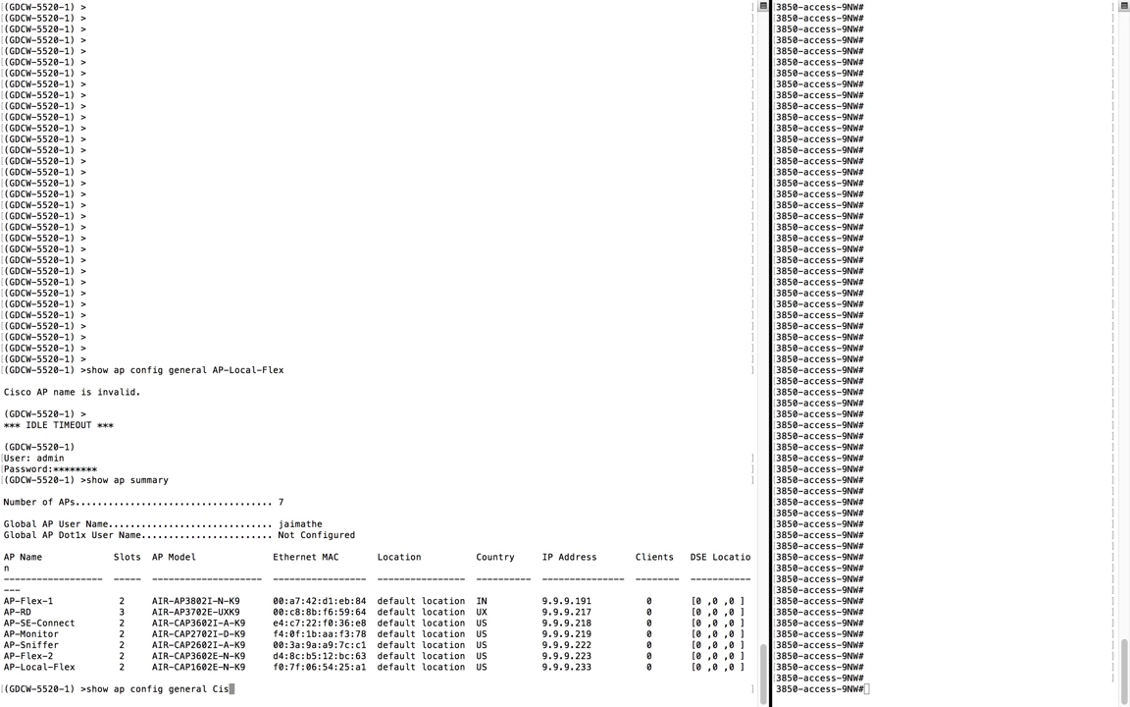
type("AP-Local-Flex")
key("Return")
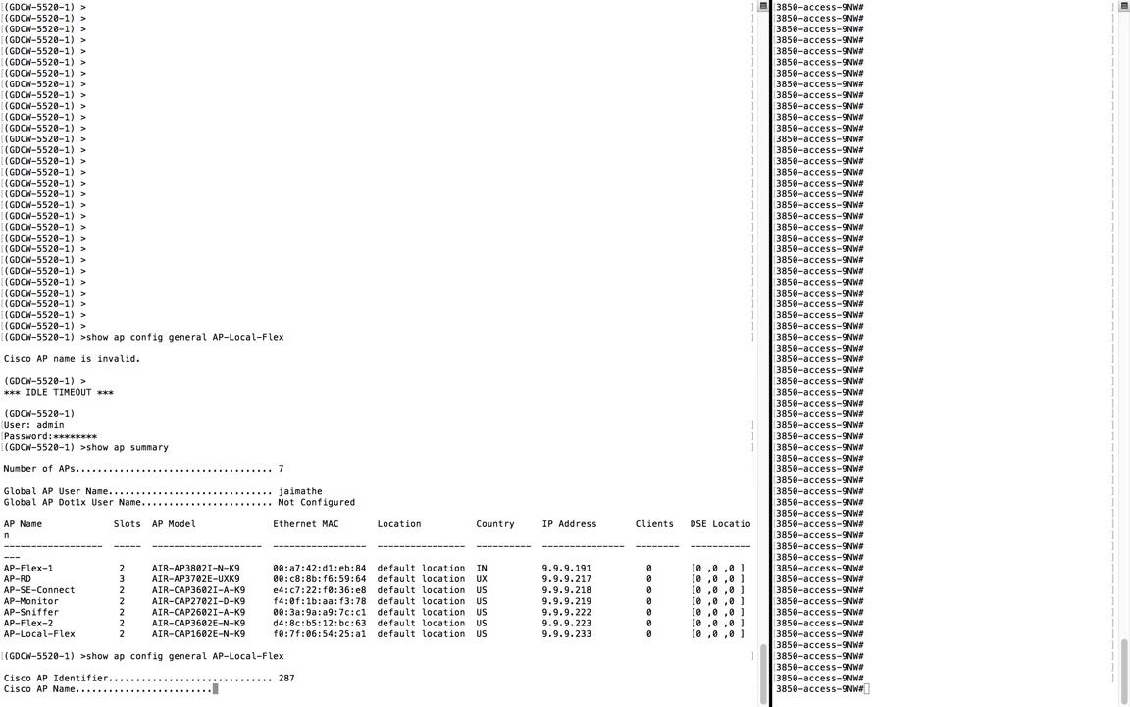
key("space")
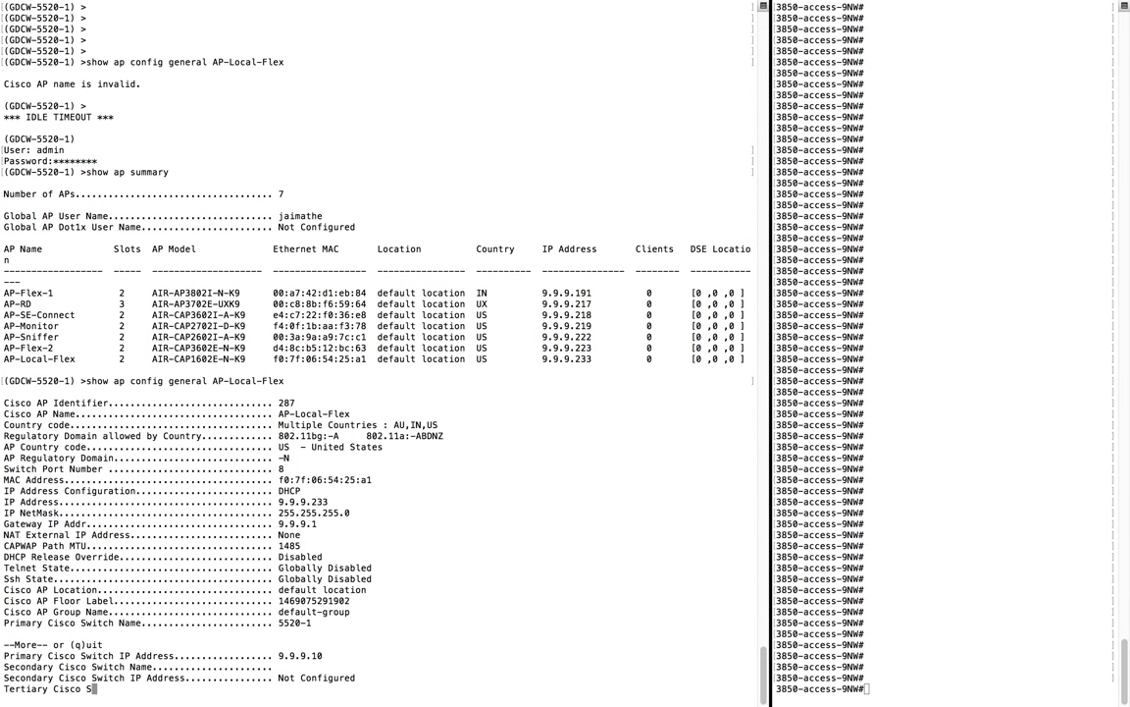
key("q")
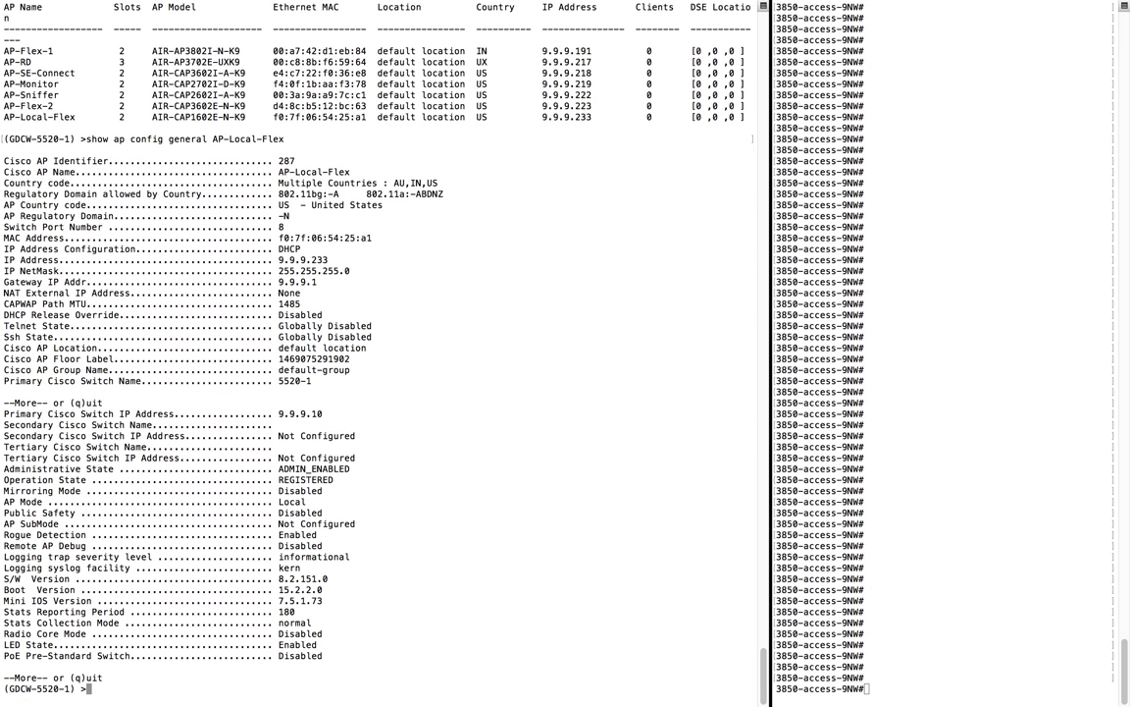
left_click_drag(307, 501, 2, 502)
left_click(898, 506)
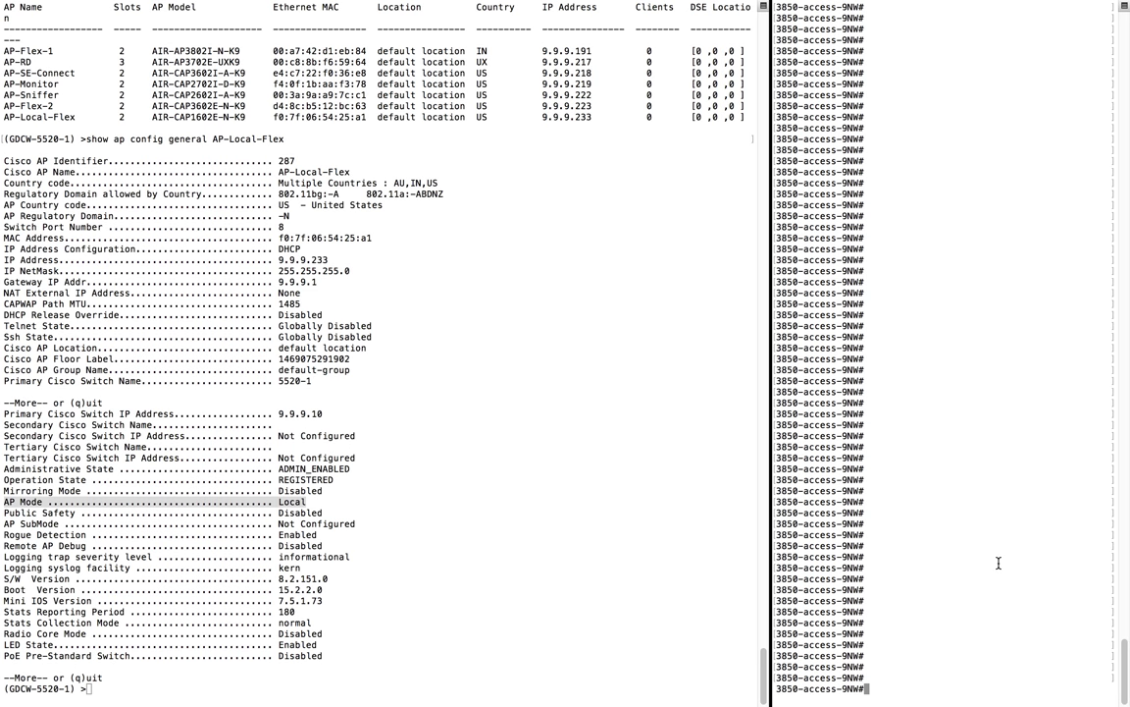
Run 'show run int g1/0/36' on the switch and highlight the native VLAN 9 and trunk mode lines
type("sho")
key("Return")
type("show run int g1/0/36")
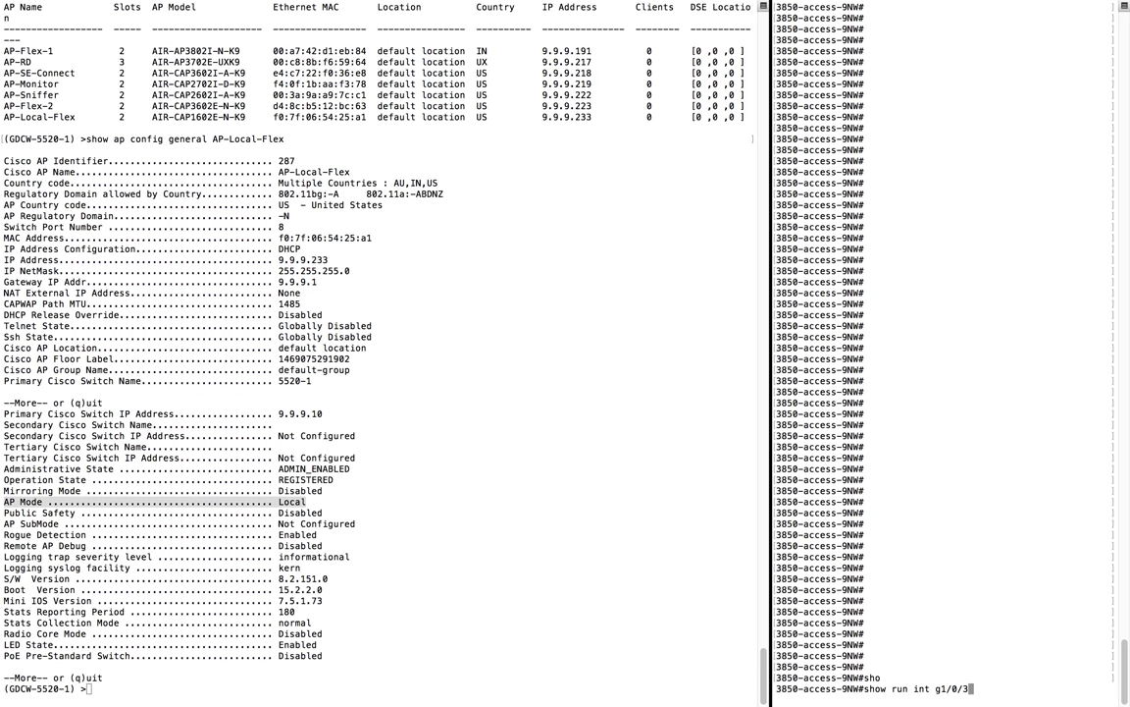
key("Return")
key("Up")
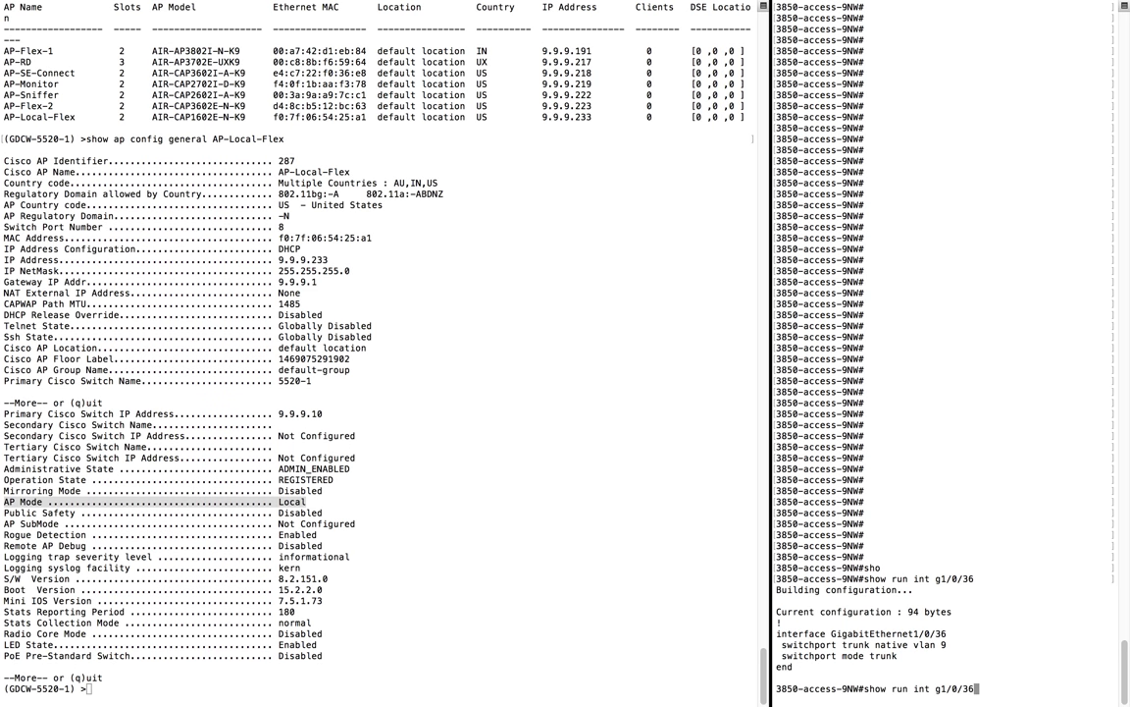
key("BackSpace")
key("BackSpace")
key("BackSpace")
key("BackSpace")
key("BackSpace")
key("BackSpace")
key("BackSpace")
key("BackSpace")
key("BackSpace")
key("BackSpace")
key("BackSpace")
key("BackSpace")
key("BackSpace")
key("BackSpace")
key("BackSpace")
key("BackSpace")
key("BackSpace")
key("BackSpace")
key("BackSpace")
key("BackSpace")
triple_click(935, 648)
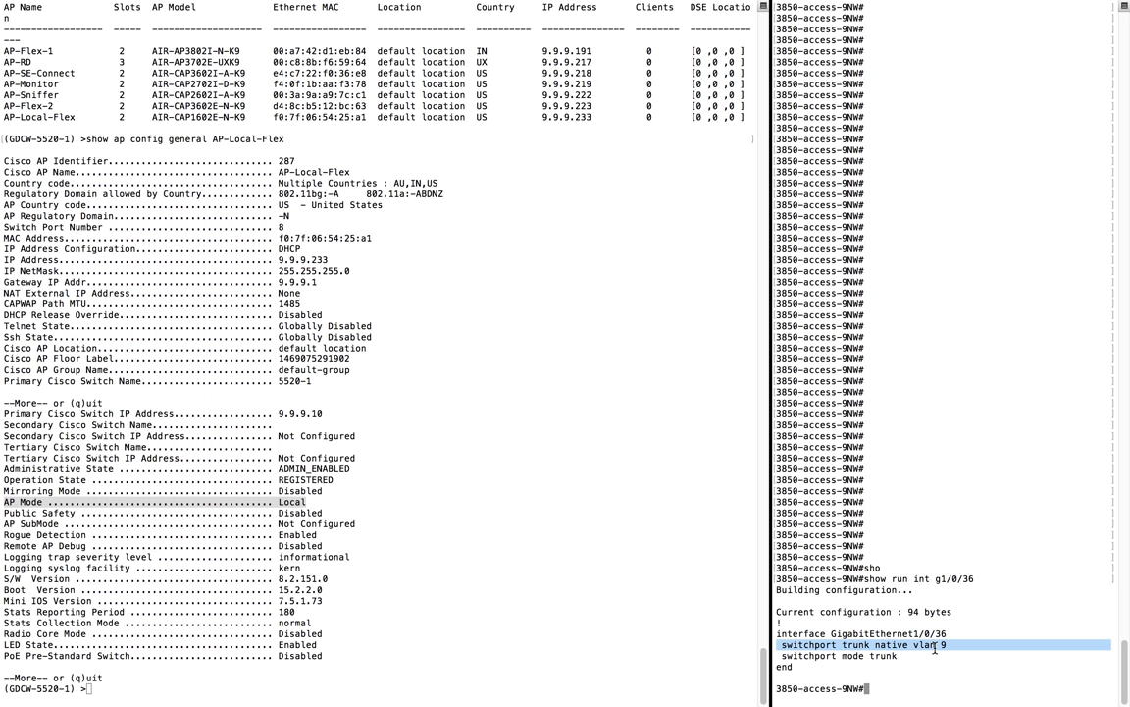
double_click(873, 656)
triple_click(873, 655)
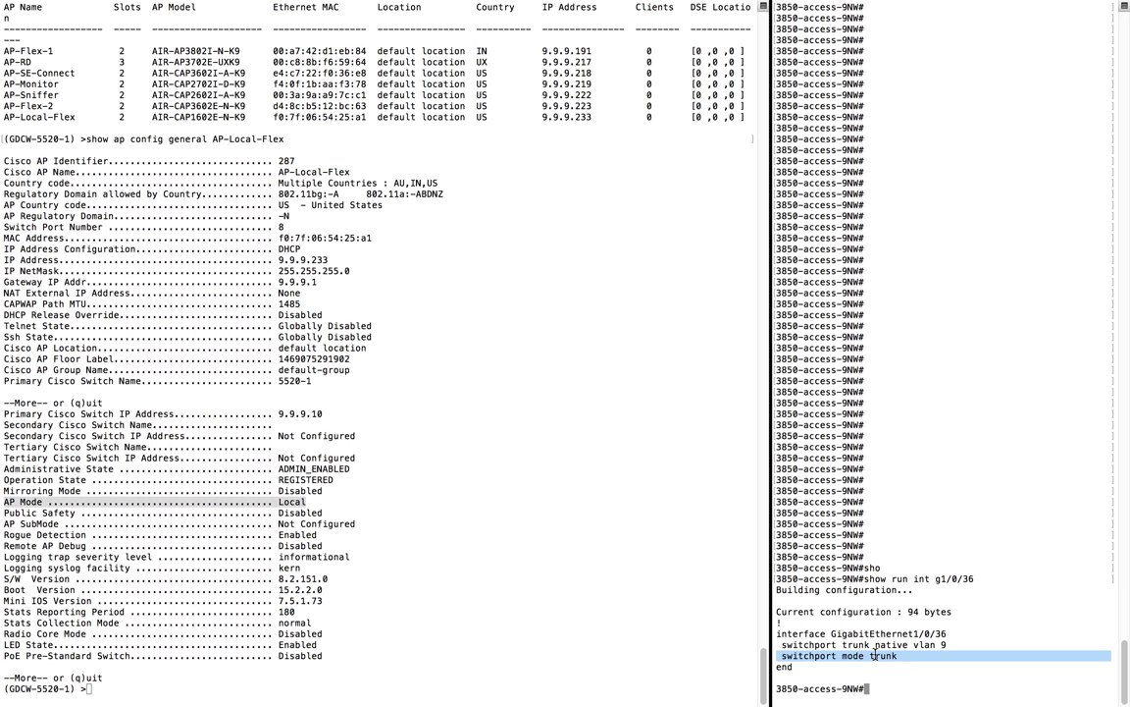
left_click(505, 533)
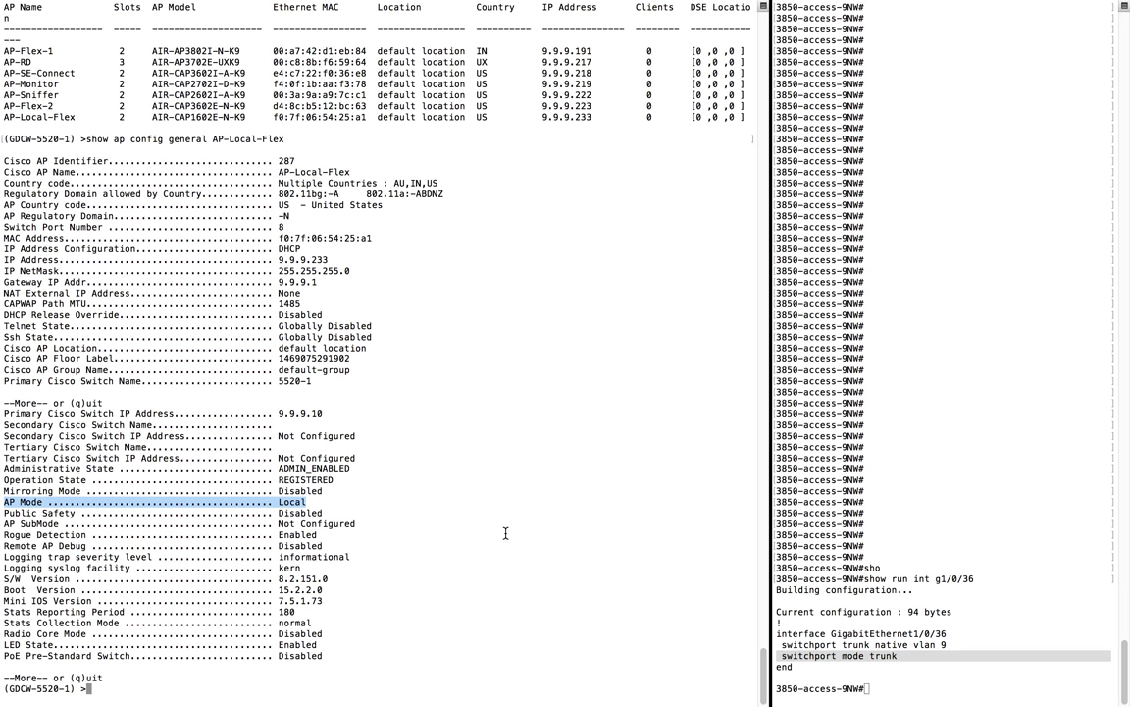
Set AP-Local-Flex's AP Mode to FlexConnect and apply the change
key("ctrl+Left")
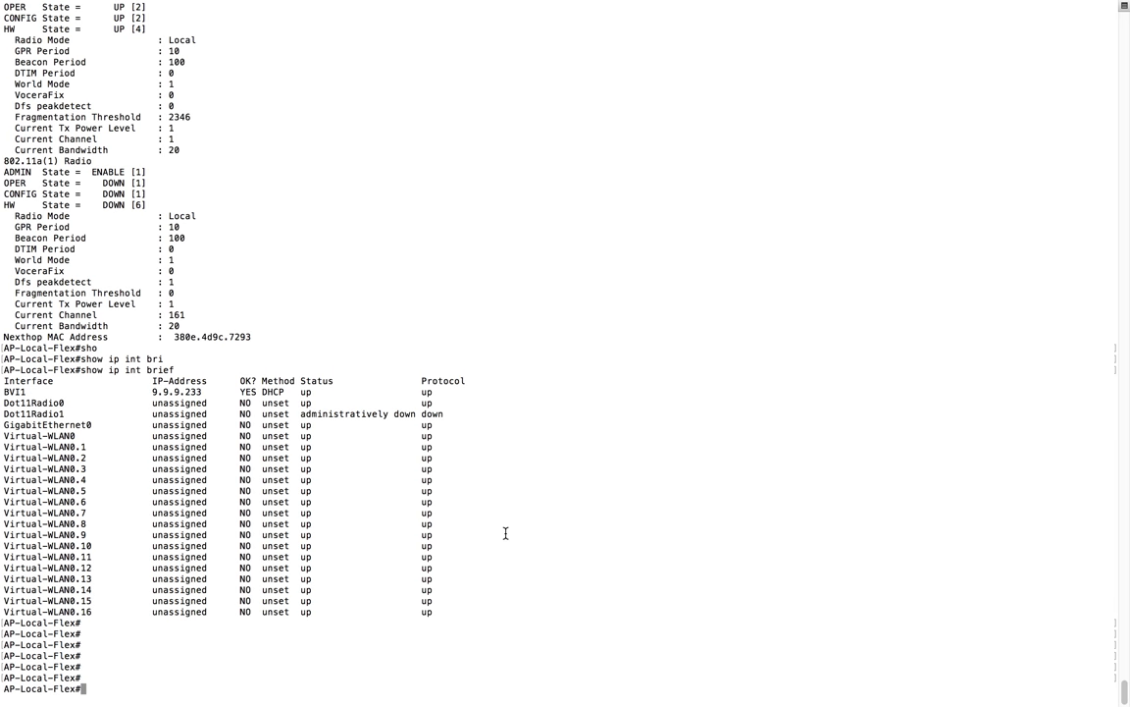
key("ctrl+Left")
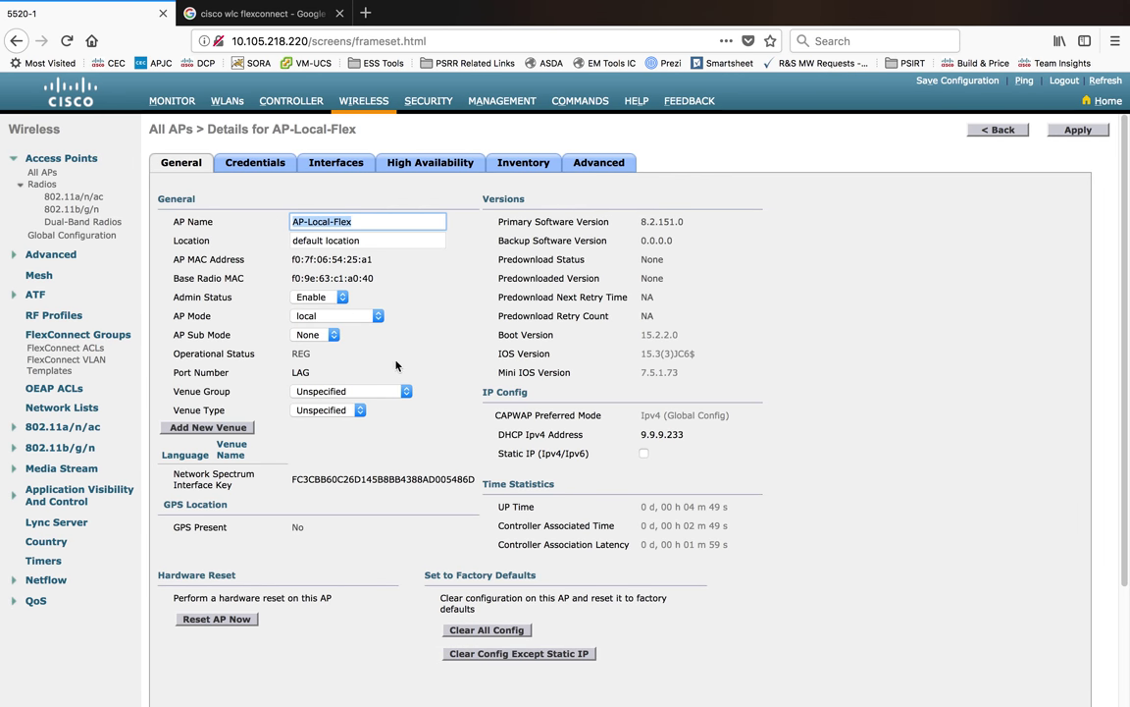
left_click(377, 316)
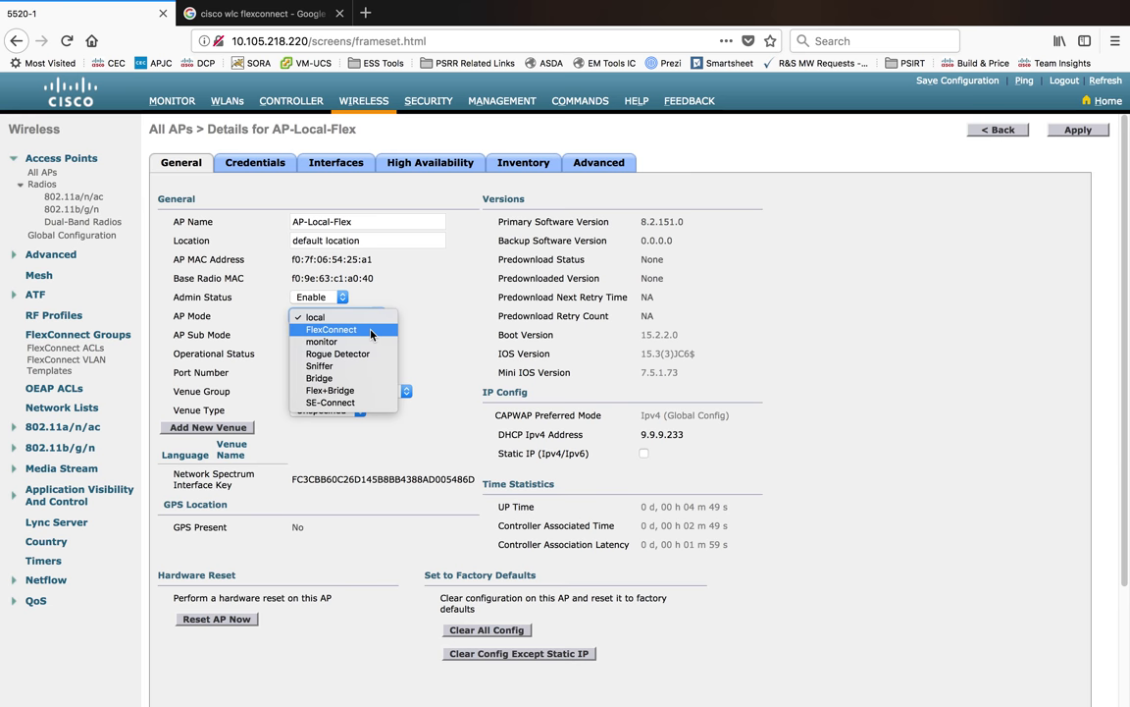
left_click(372, 331)
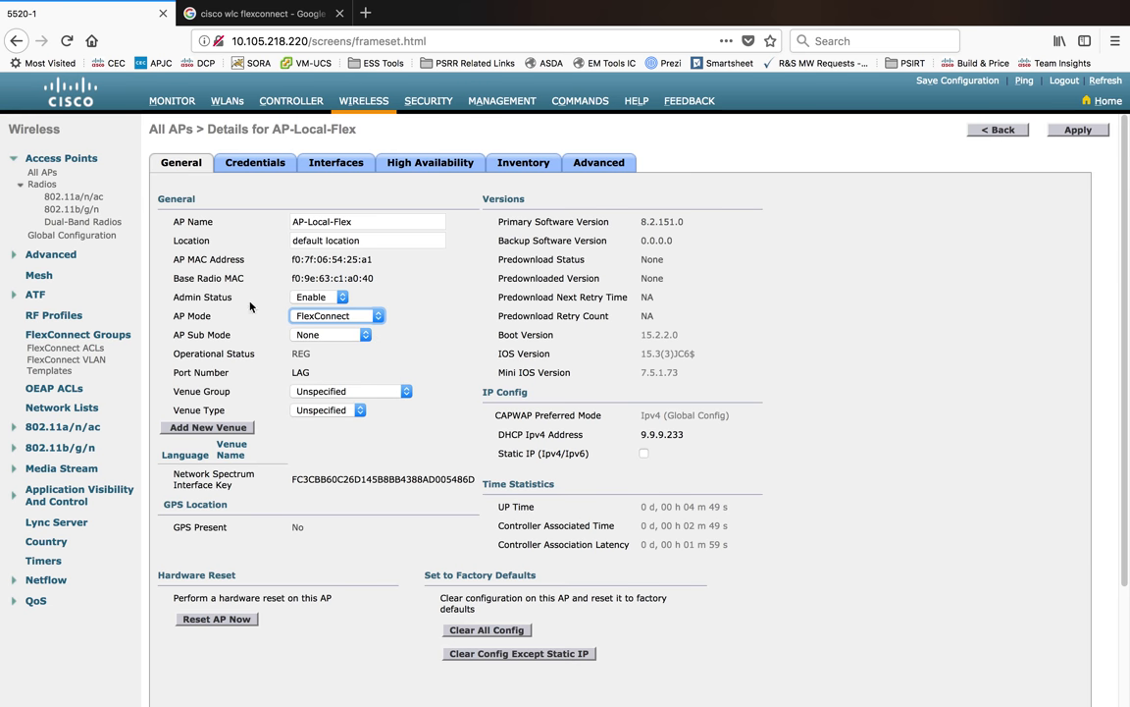
left_click(1059, 133)
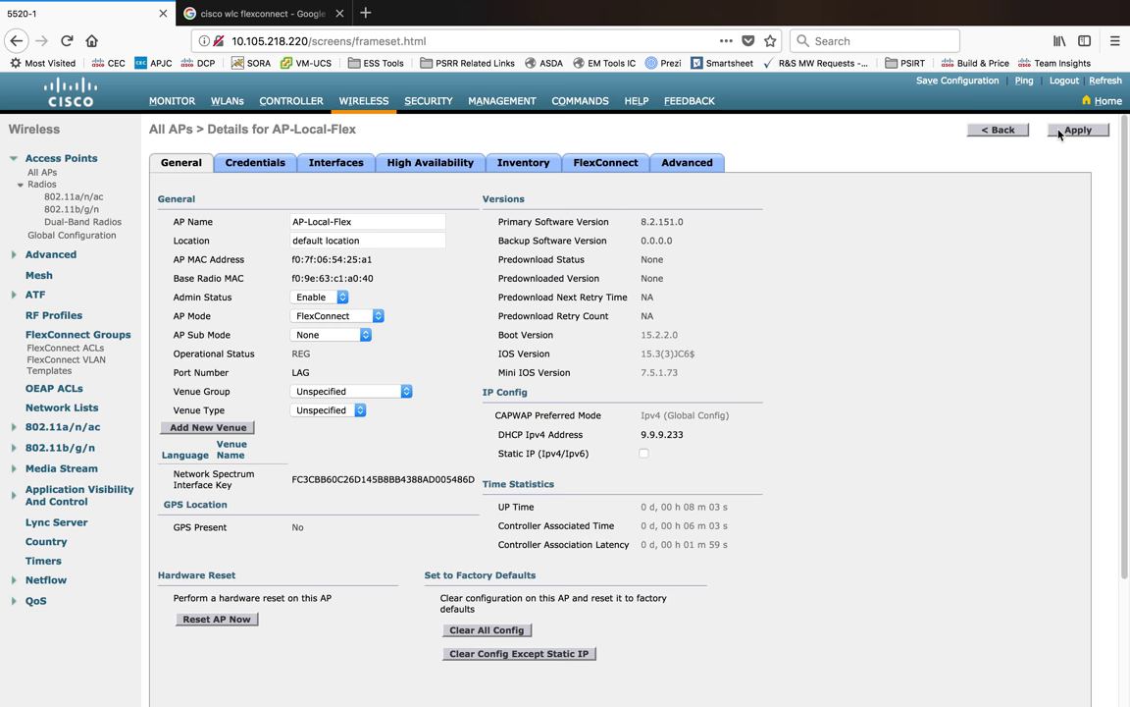
key("ctrl+Right")
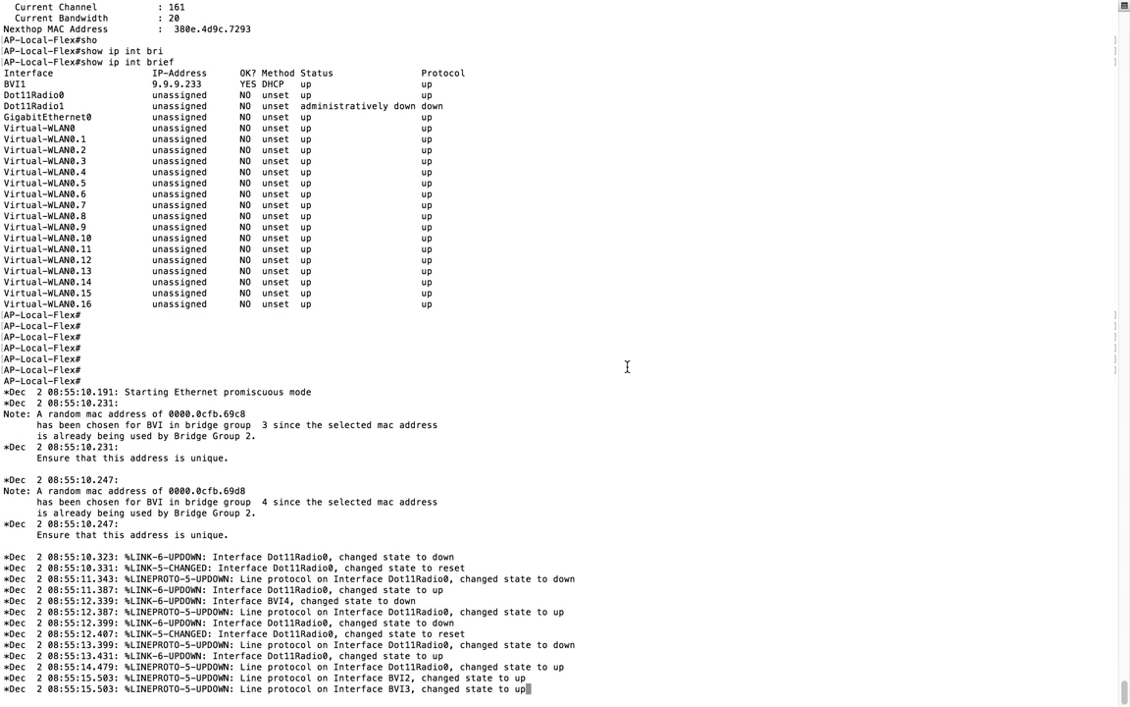
left_click(49, 419)
left_click_drag(49, 419, 177, 491)
Re-run 'show ip int brief' on the AP console and page through the full interface table
left_click(356, 517)
left_click(257, 492)
left_click_drag(257, 493, 20, 469)
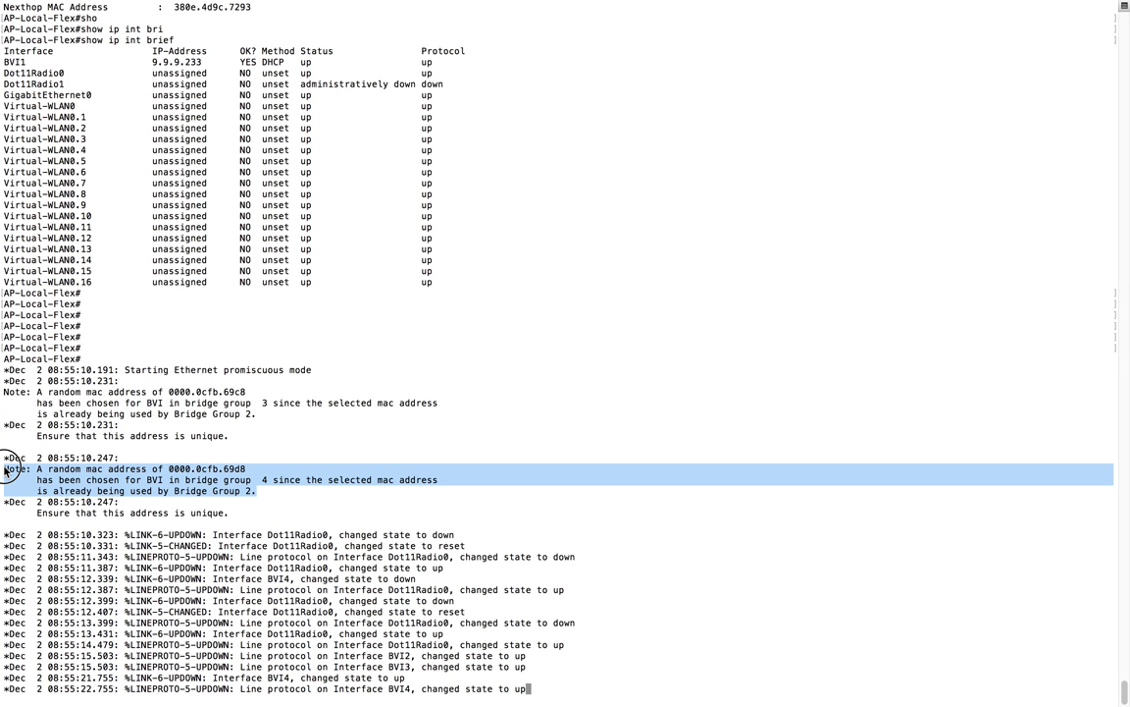
left_click(656, 589)
key("Return")
key("Return")
key("Return")
key("Return")
key("Return")
key("Return")
key("Up")
key("Return")
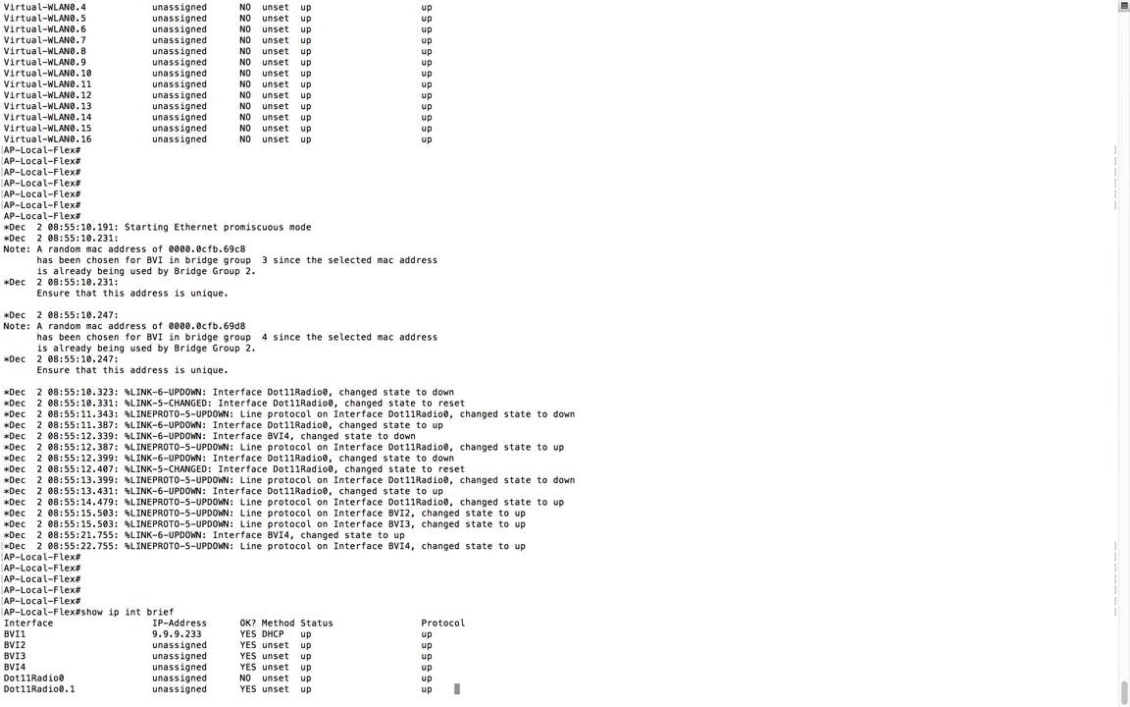
key("Return")
key("Return")
key("Return")
key("Return")
key("Return")
key("Return")
key("Return")
key("Return")
key("Return")
key("Return")
key("Return")
key("Return")
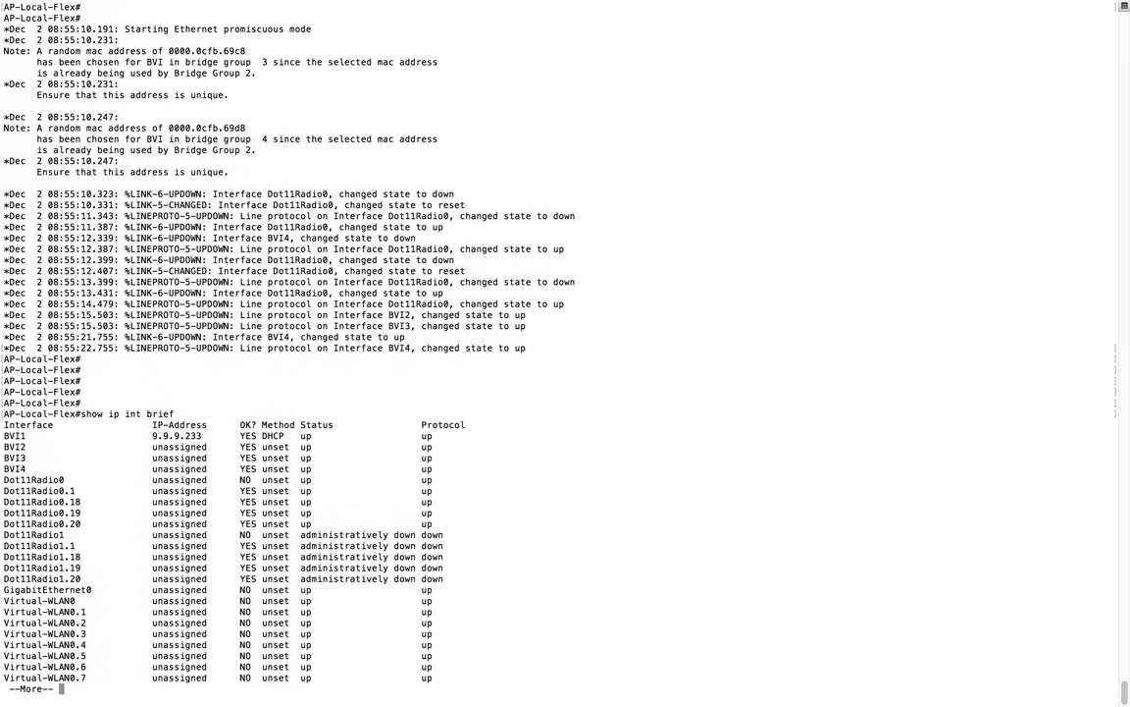
key("Return")
key("Return")
key("Return")
key("Return")
key("Return")
key("Return")
key("Return")
key("Return")
key("Return")
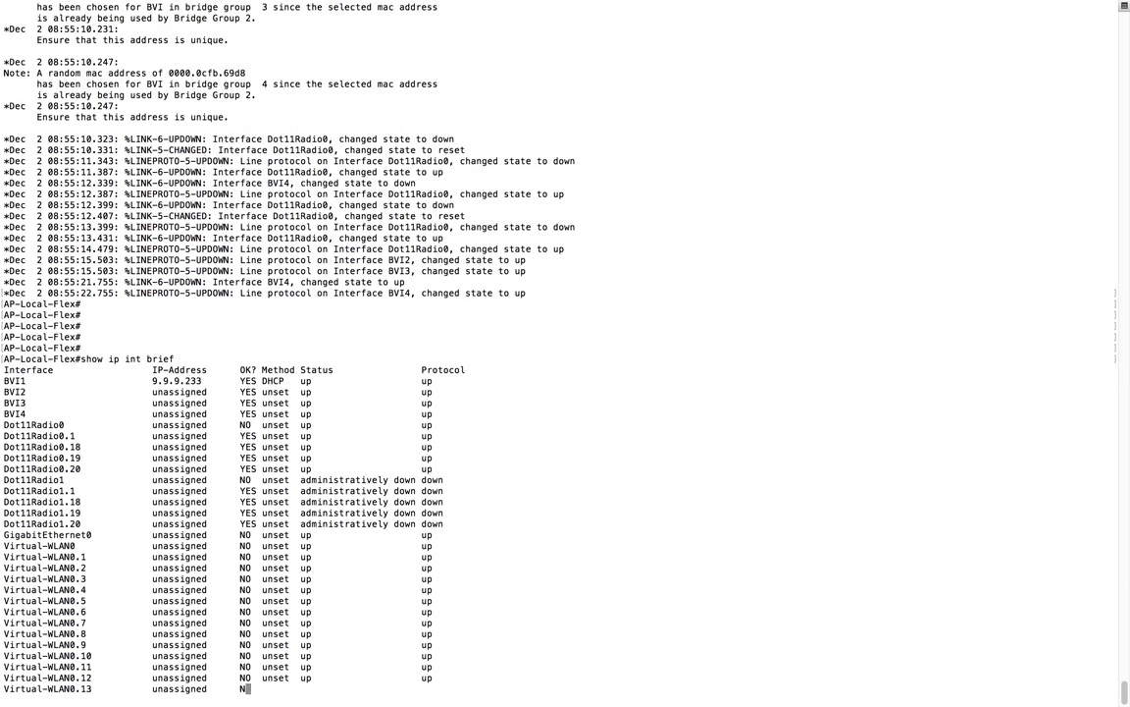
Highlight the new BVI rows and the Dot11Radio0.18 to 0.20 sub-interfaces
triple_click(155, 326)
left_click_drag(155, 327, 497, 378)
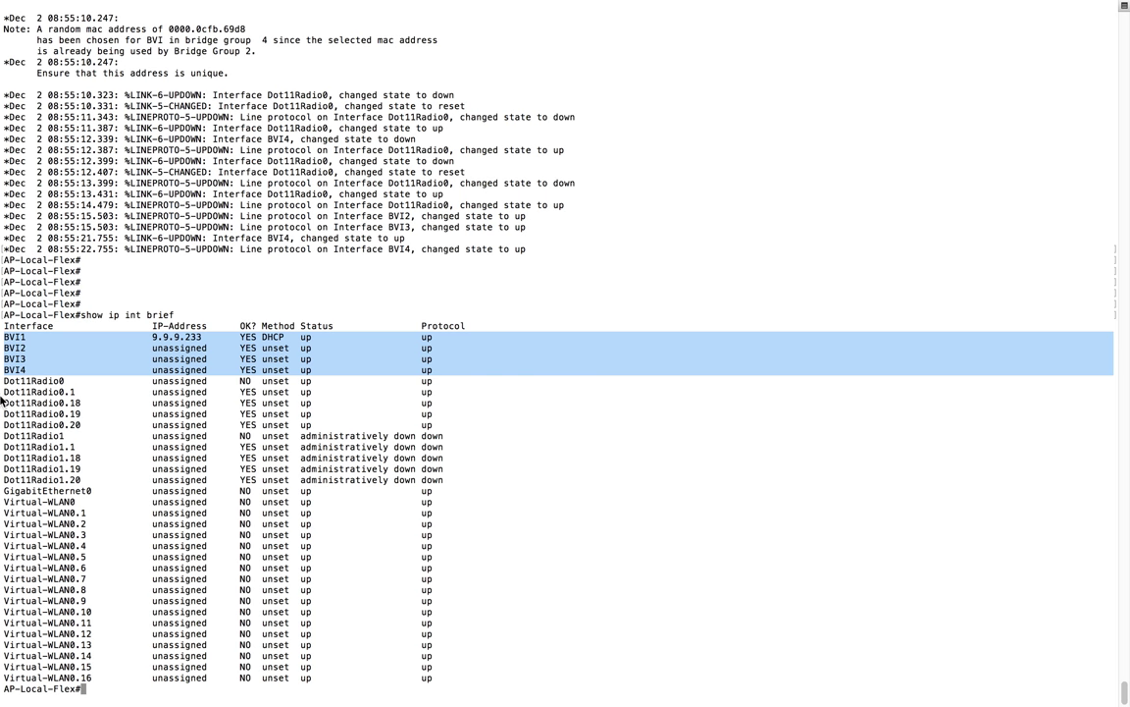
left_click_drag(3, 406, 457, 429)
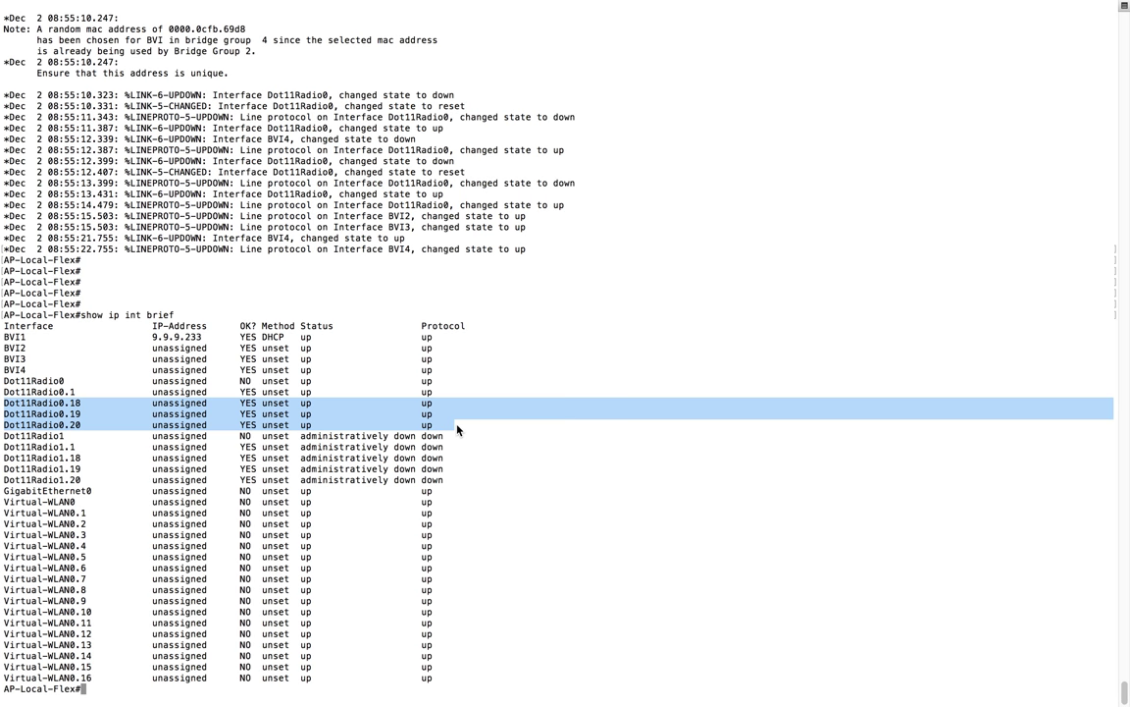
left_click(579, 559)
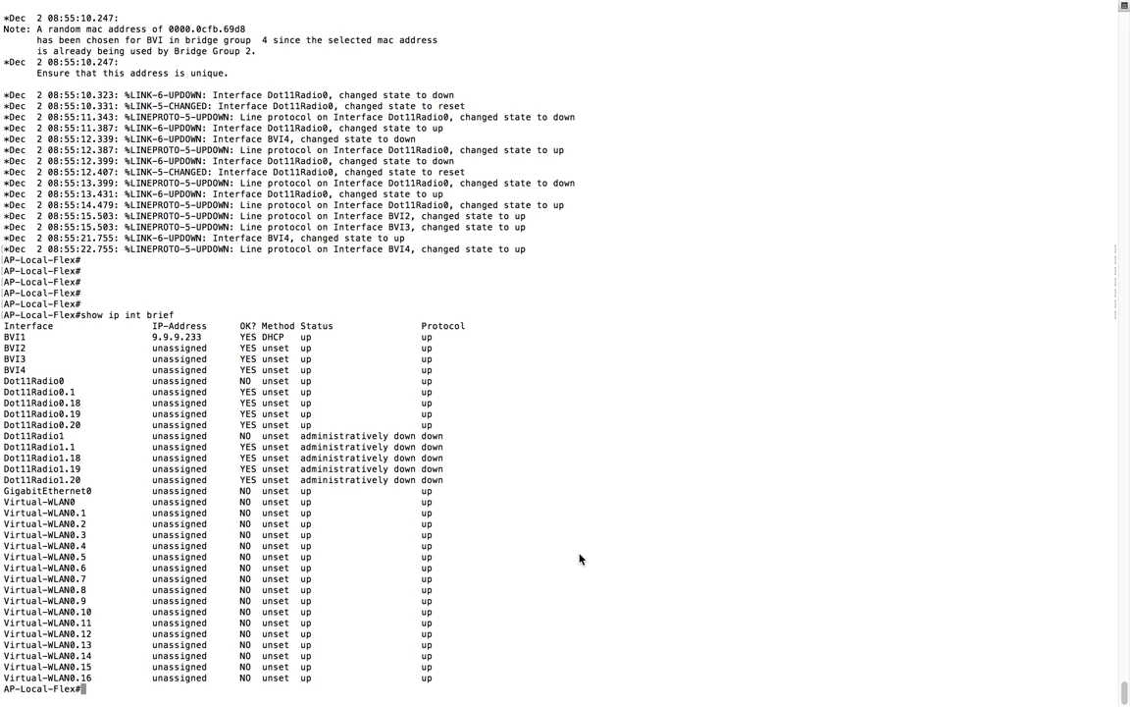
key("ctrl+Left")
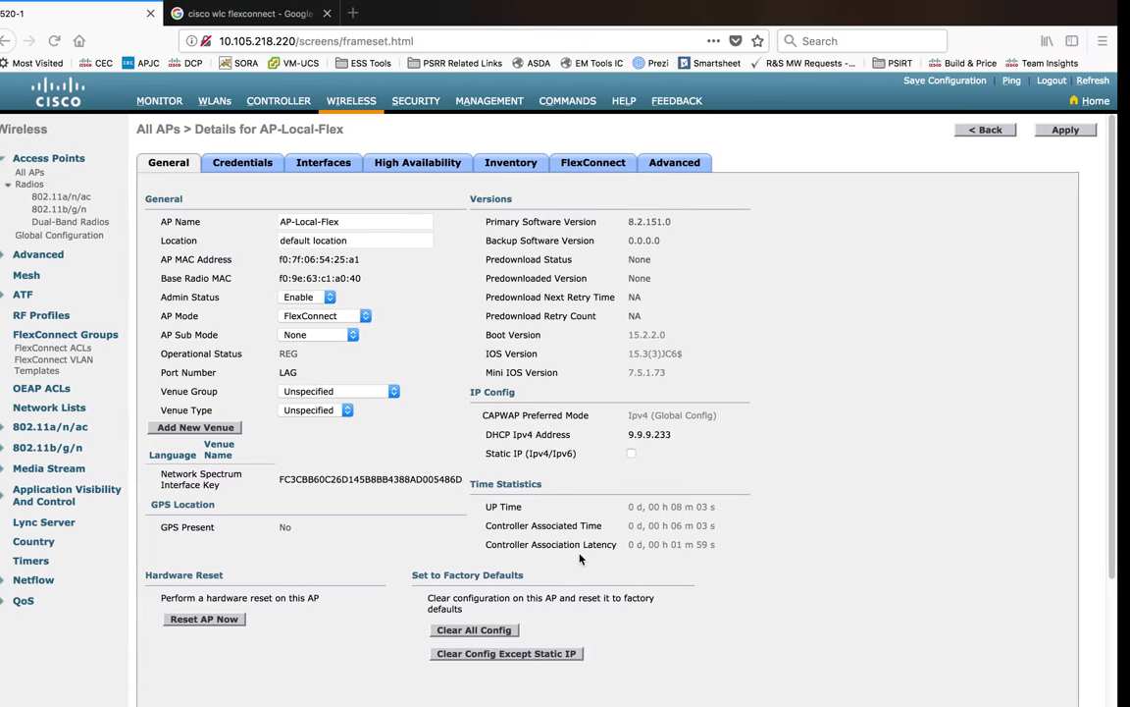
Enable FlexConnect Local Switching on WLAN Cisco-Local-Switching's Advanced tab and return to the WLANs list
left_click(218, 102)
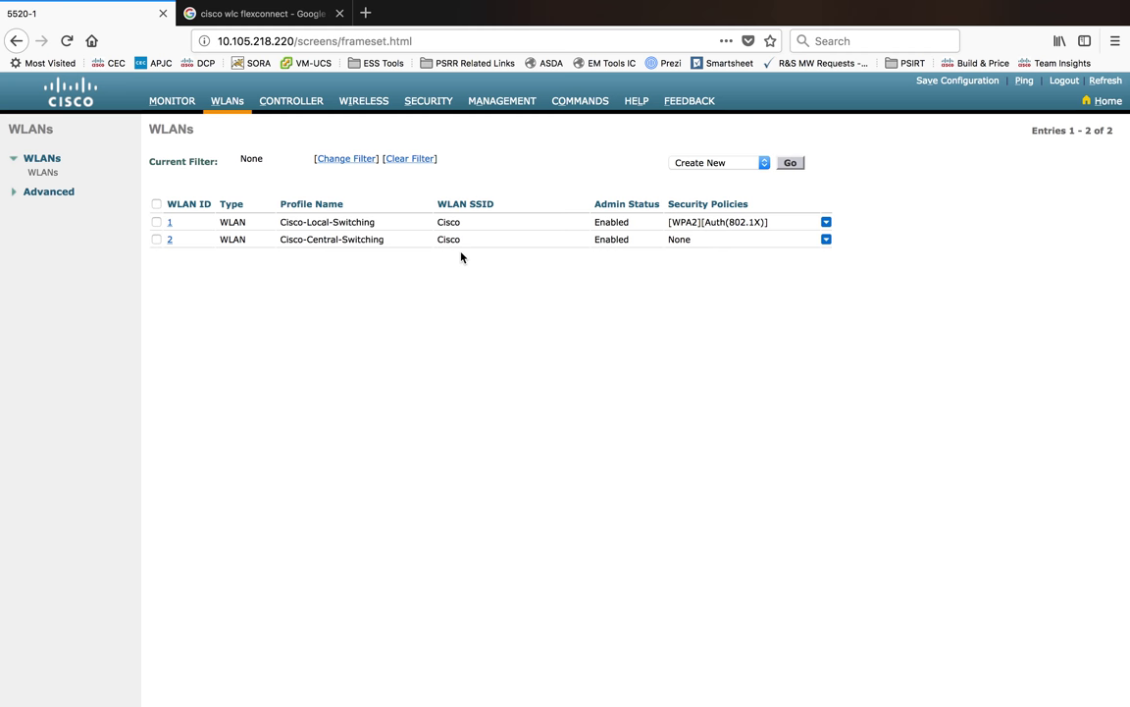
left_click(169, 224)
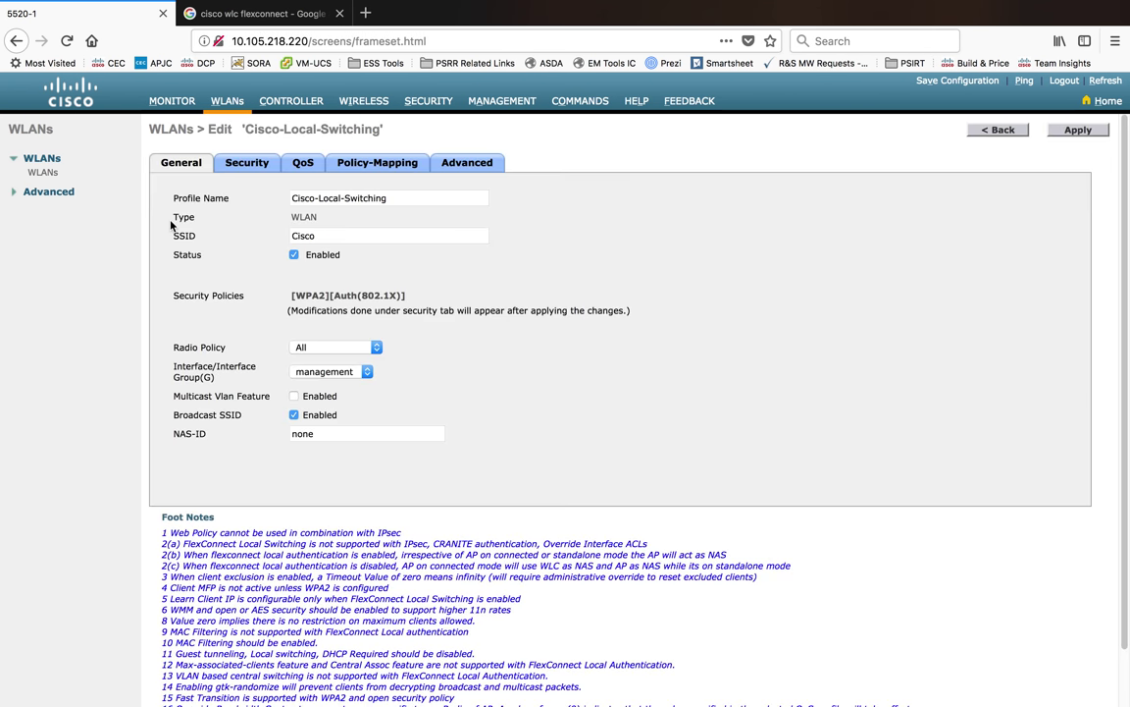
left_click(485, 167)
left_click_drag(1087, 239, 1091, 429)
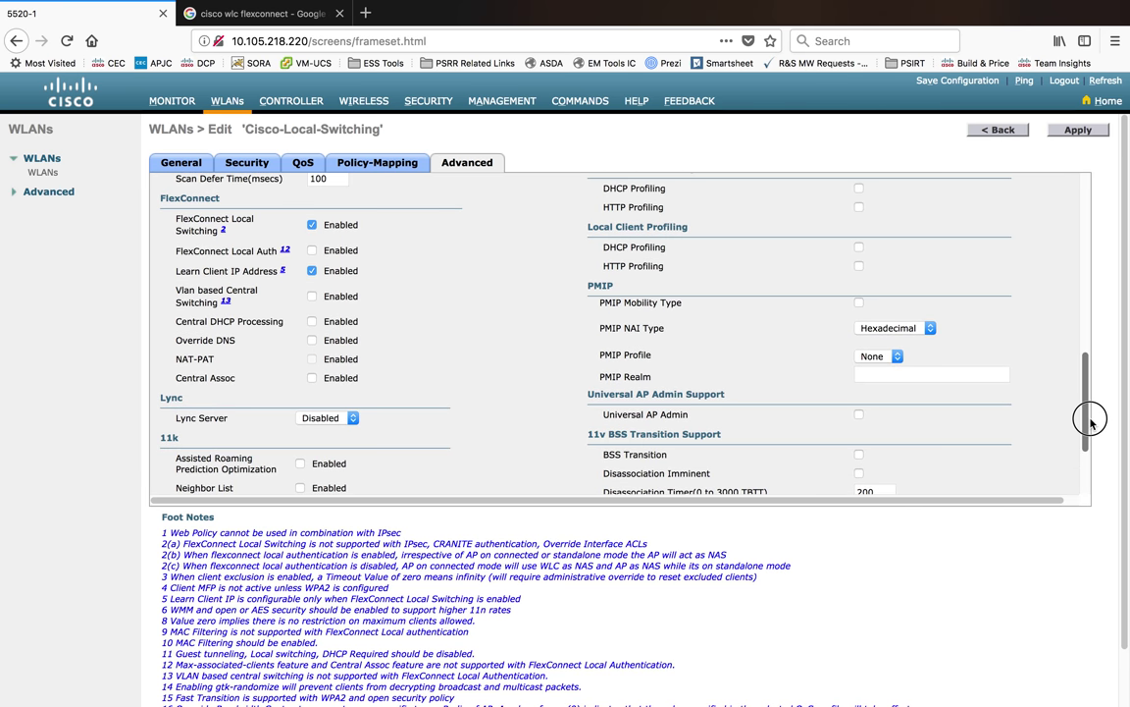
left_click(314, 227)
left_click(312, 226)
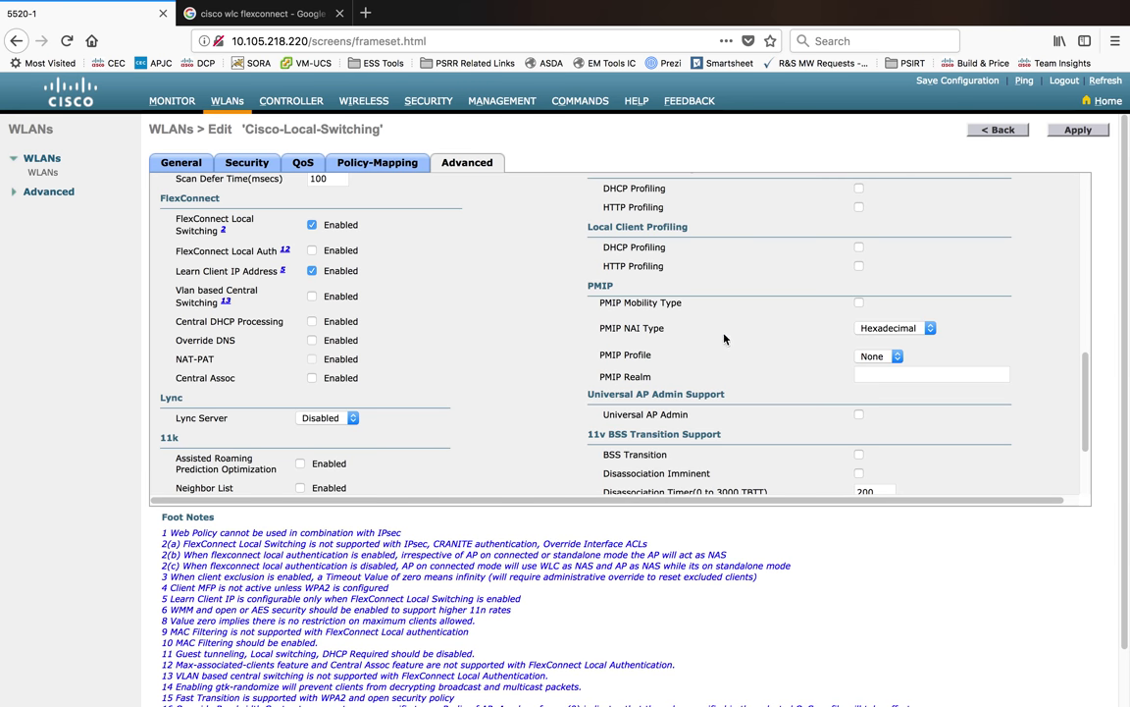
left_click(999, 130)
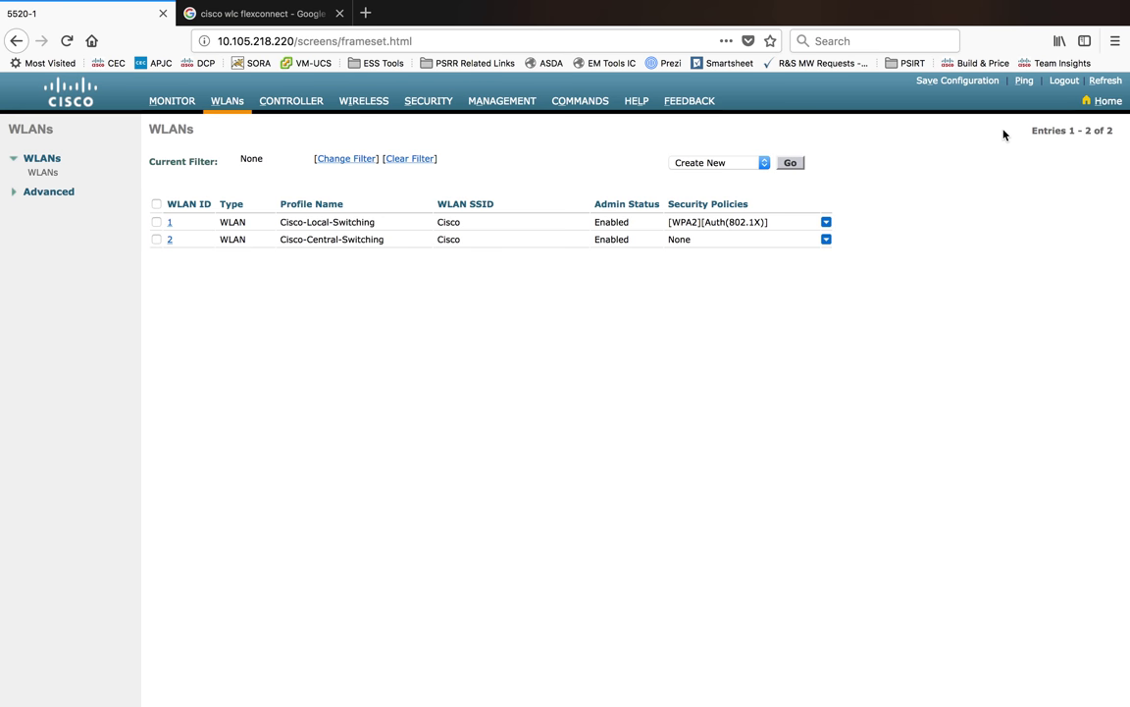
Review Cisco-Central-Switching's Advanced settings, then highlight WLANs 1 and 2 in the WLANs list
left_click(169, 239)
left_click(467, 162)
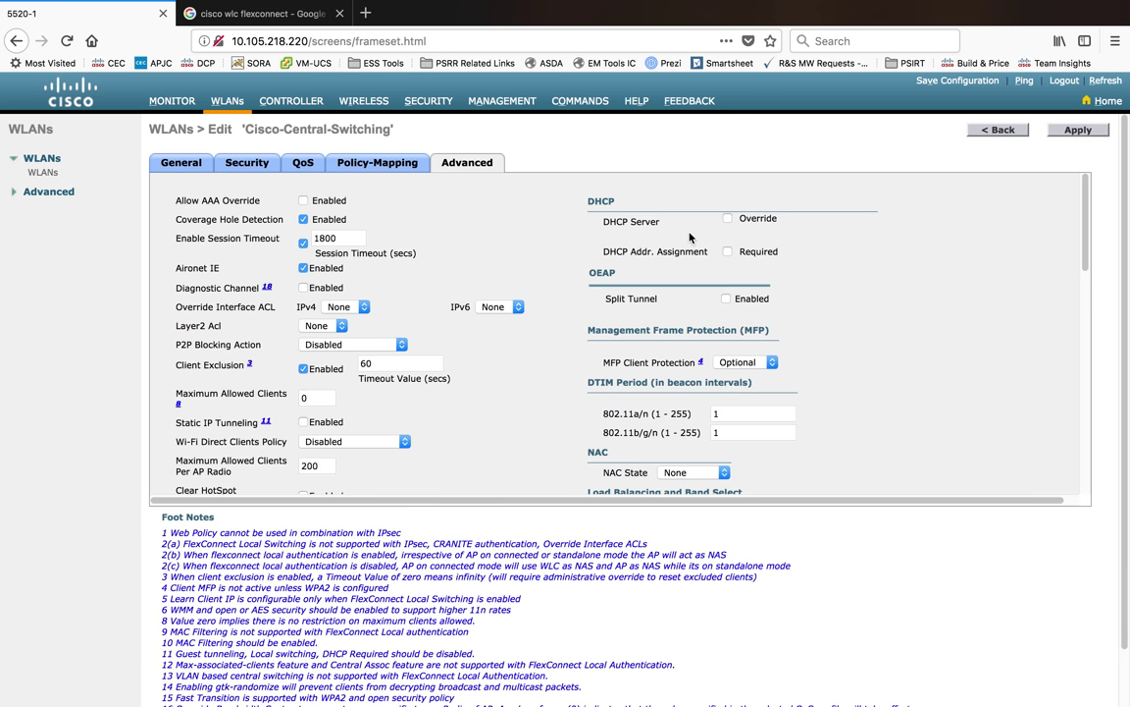
left_click_drag(1087, 217, 1048, 408)
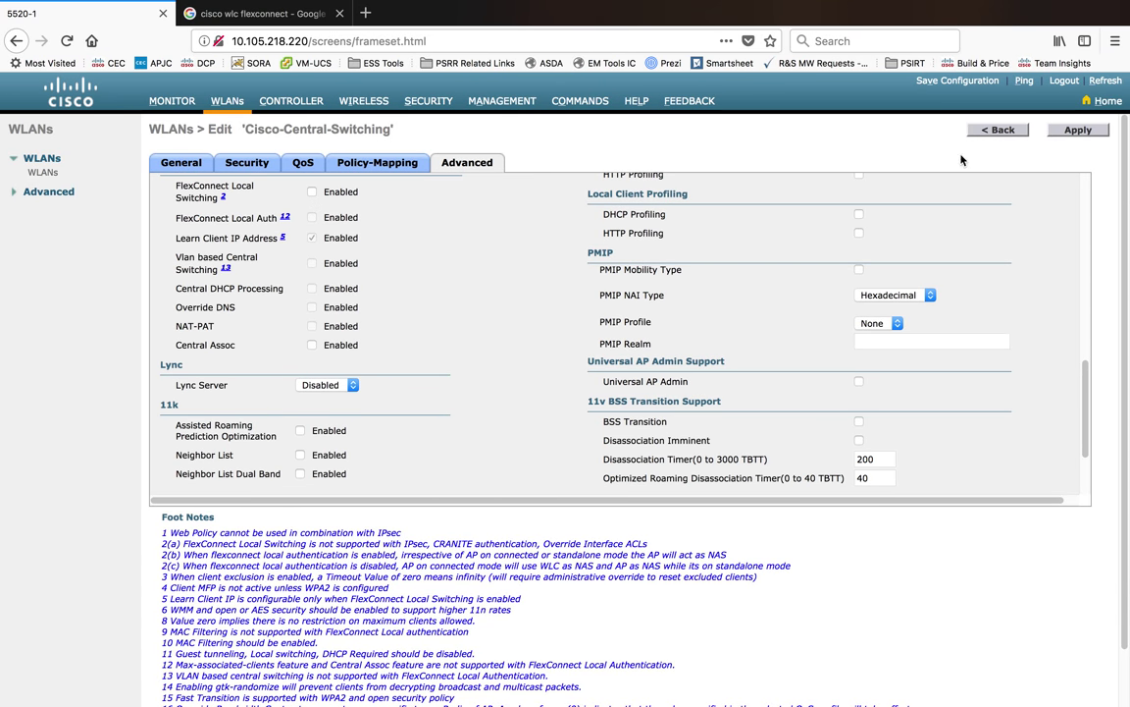
left_click(997, 130)
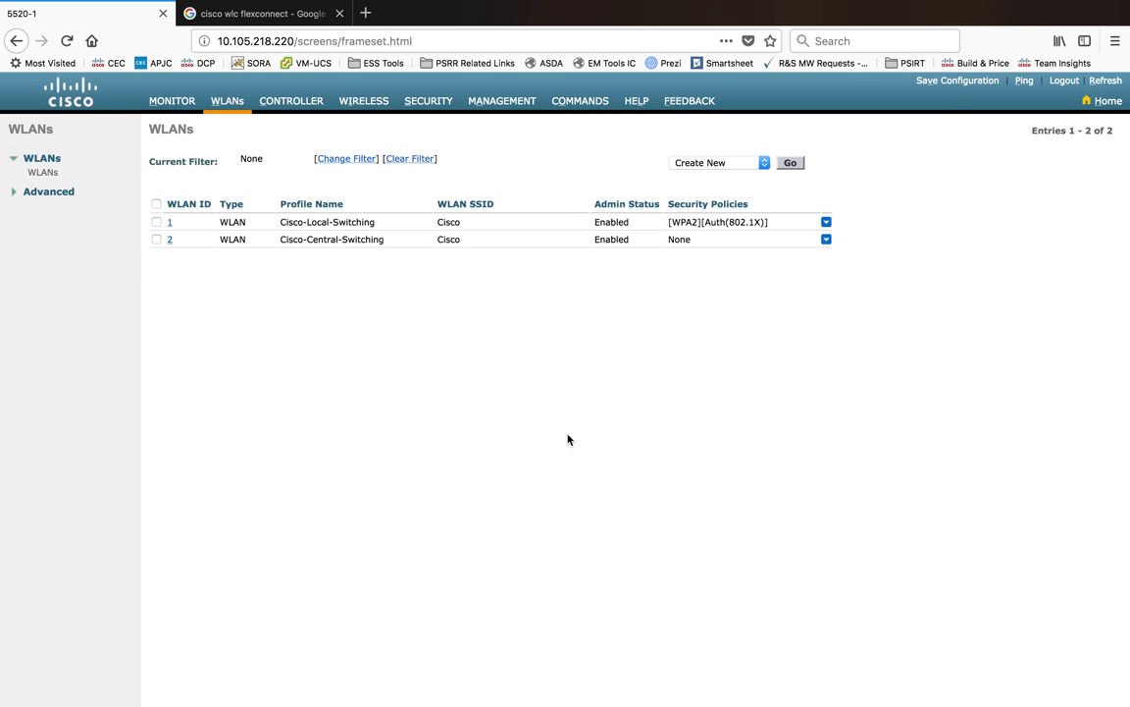
double_click(467, 220)
mouse_move(467, 220)
left_mouse_down()
mouse_move(199, 209)
mouse_move(167, 220)
left_mouse_up()
left_click_drag(245, 240, 166, 240)
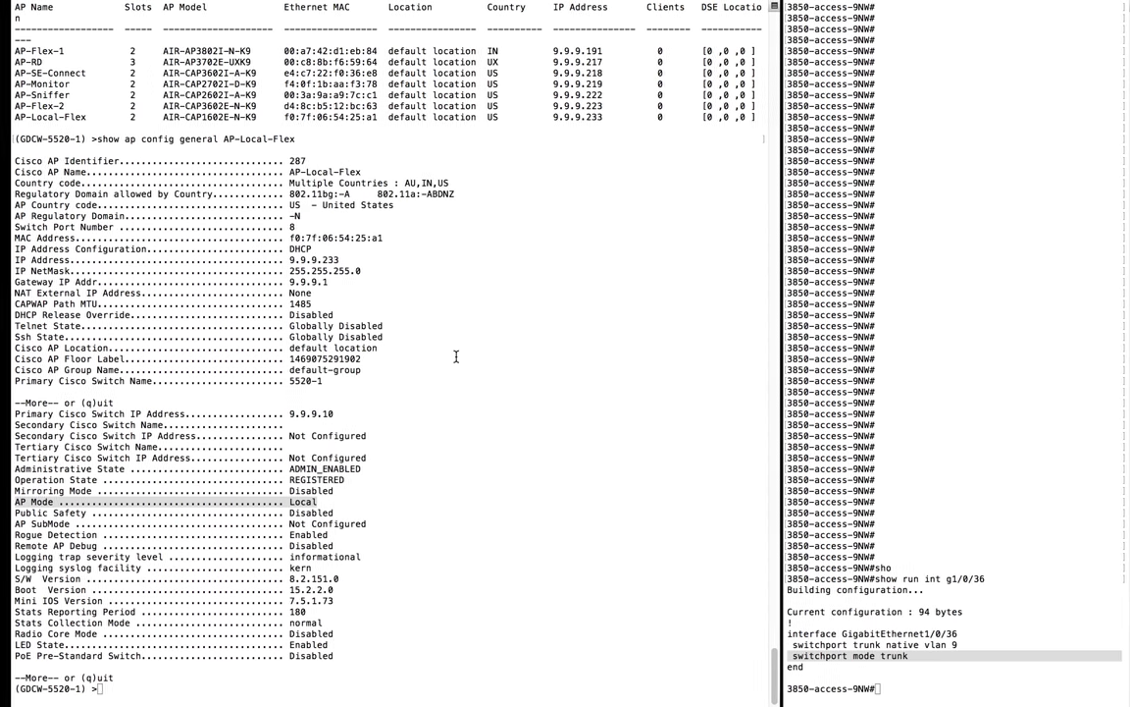
left_click(455, 356)
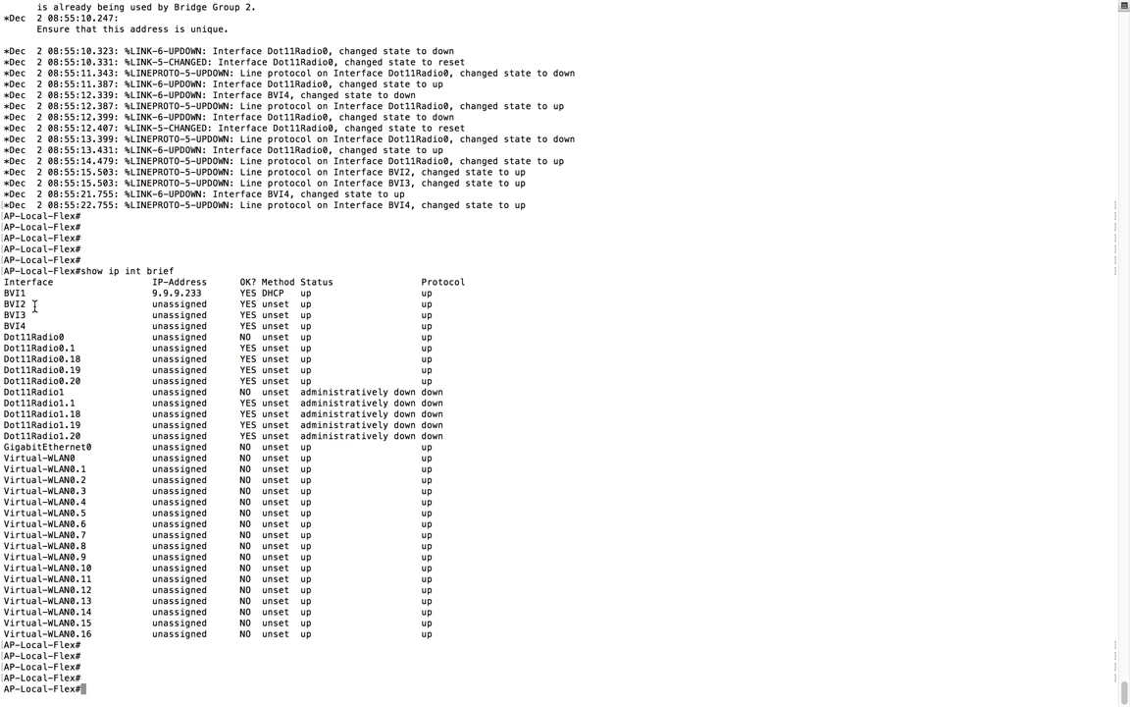
Add fresh prompts on the AP console, then return to the controller's All APs list
key("Return")
key("Return")
key("Return")
key("Return")
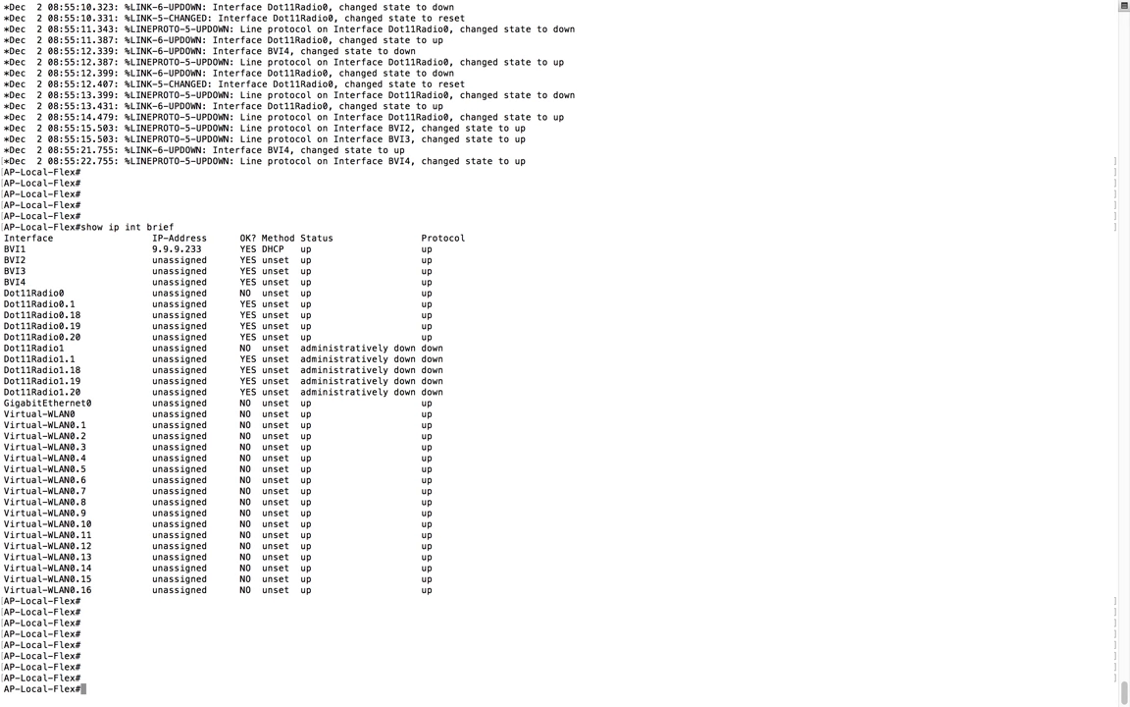
key("ctrl+Left")
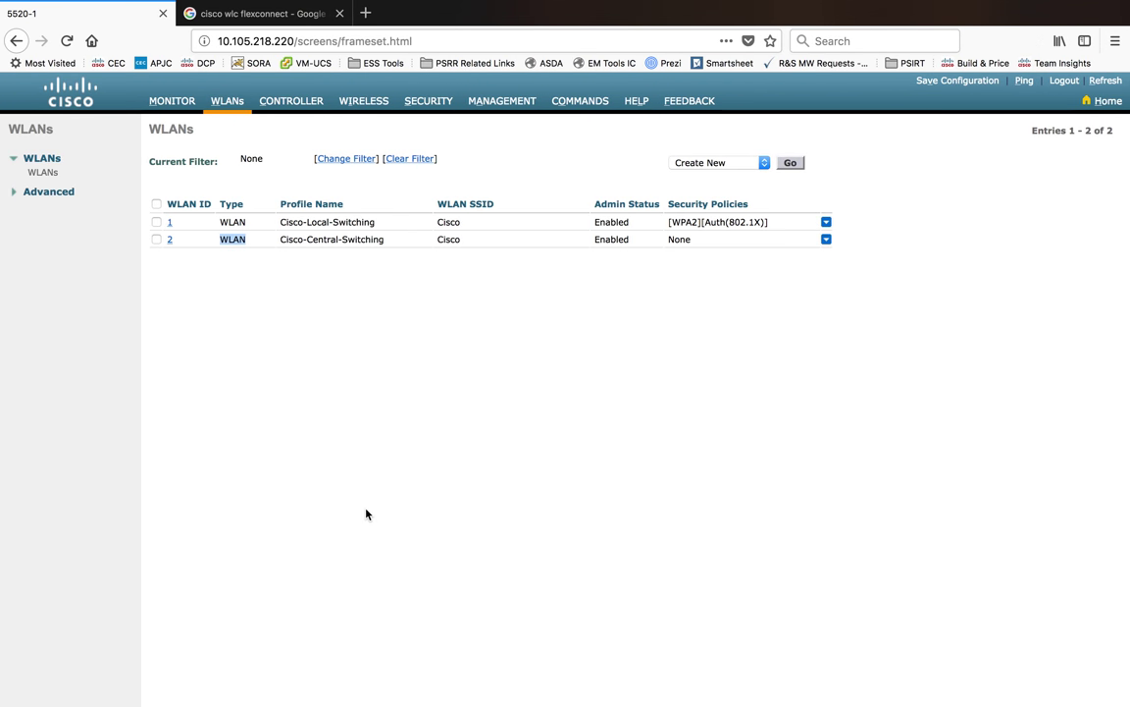
left_click(362, 103)
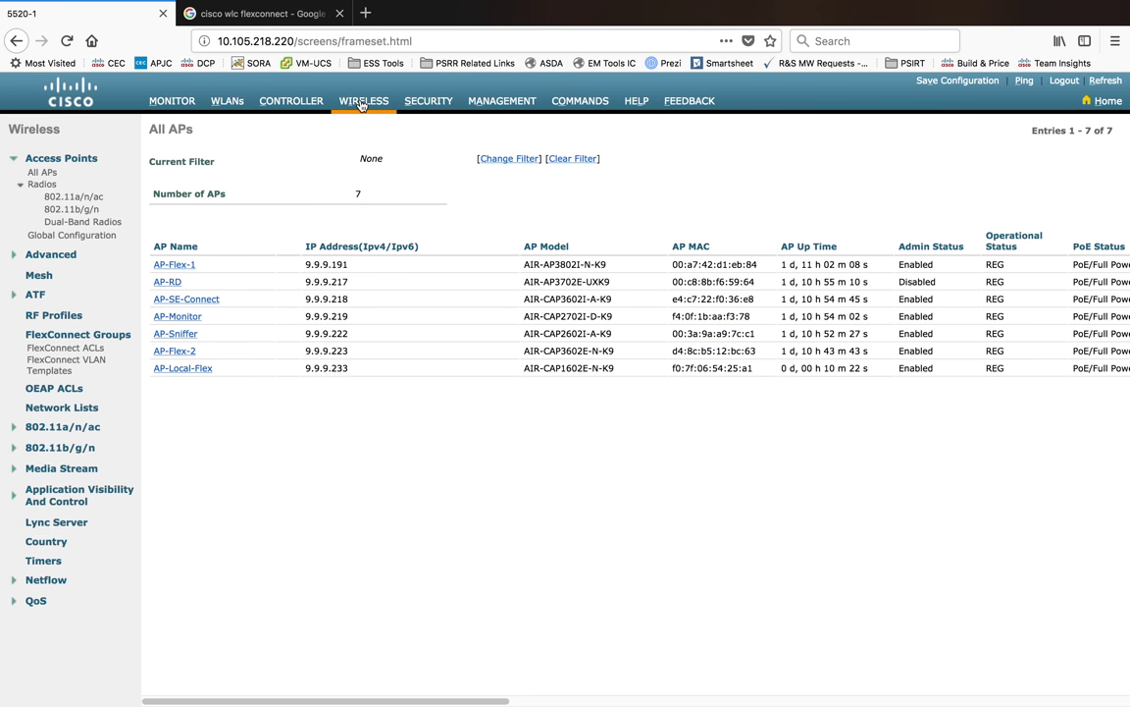
On AP-Local-Flex's FlexConnect tab, enable VLAN Support with Native VLAN ID 9 and apply
left_click(184, 368)
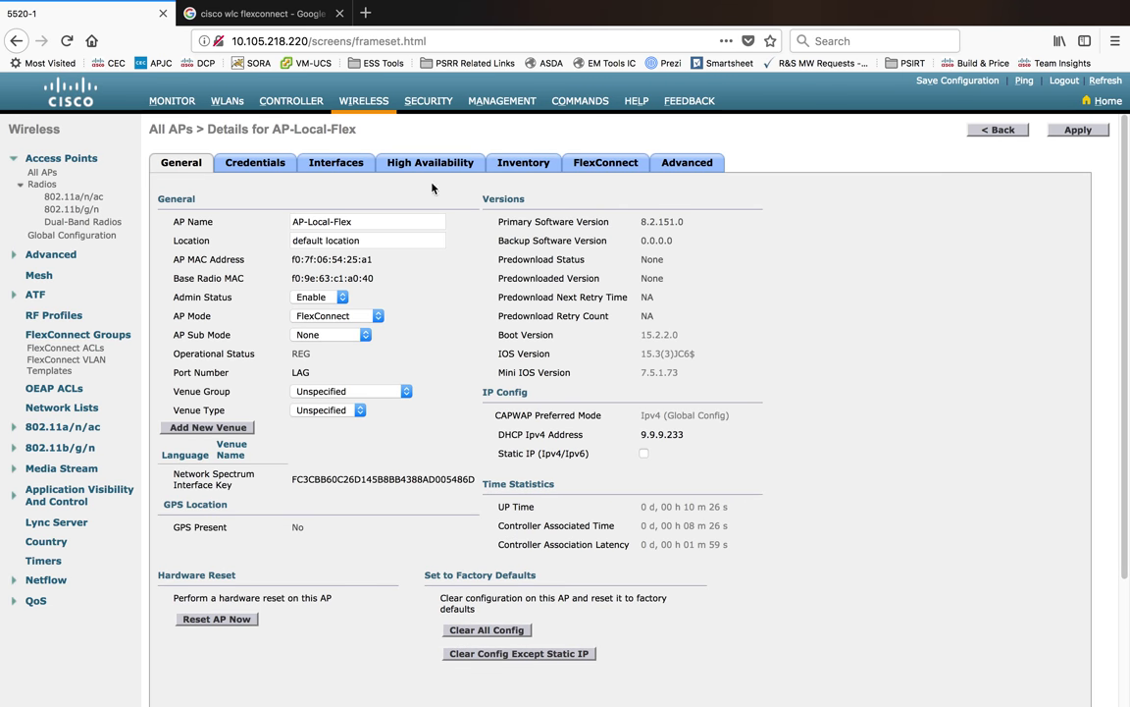
left_click(601, 165)
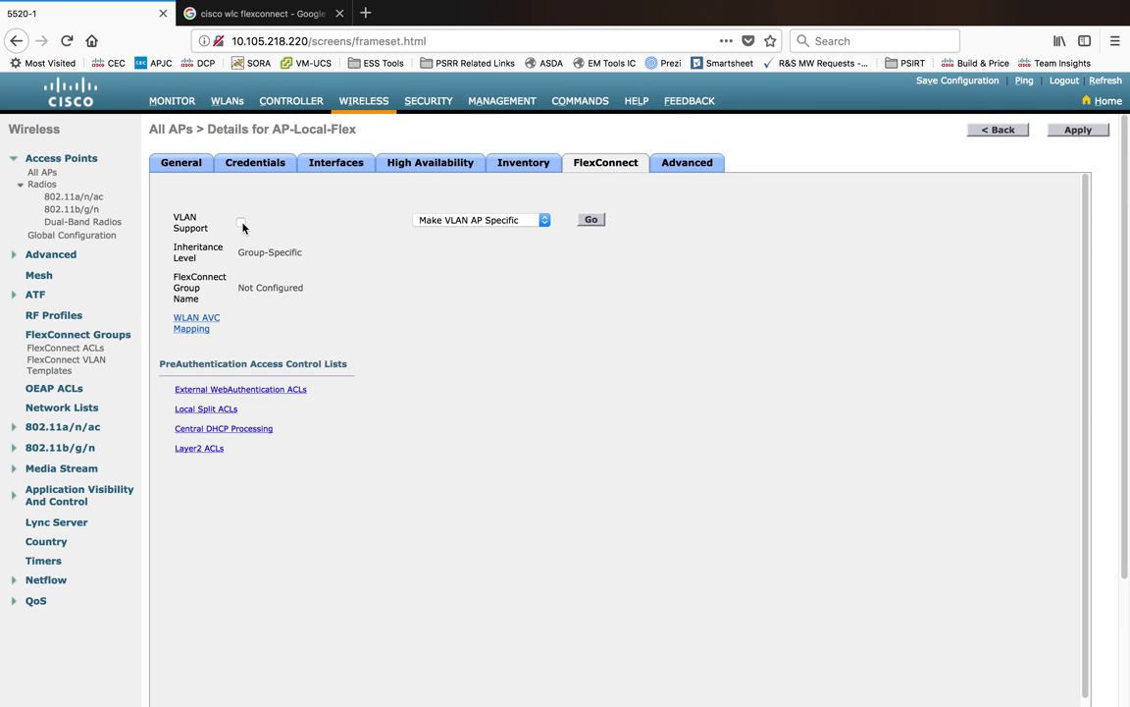
left_click(242, 223)
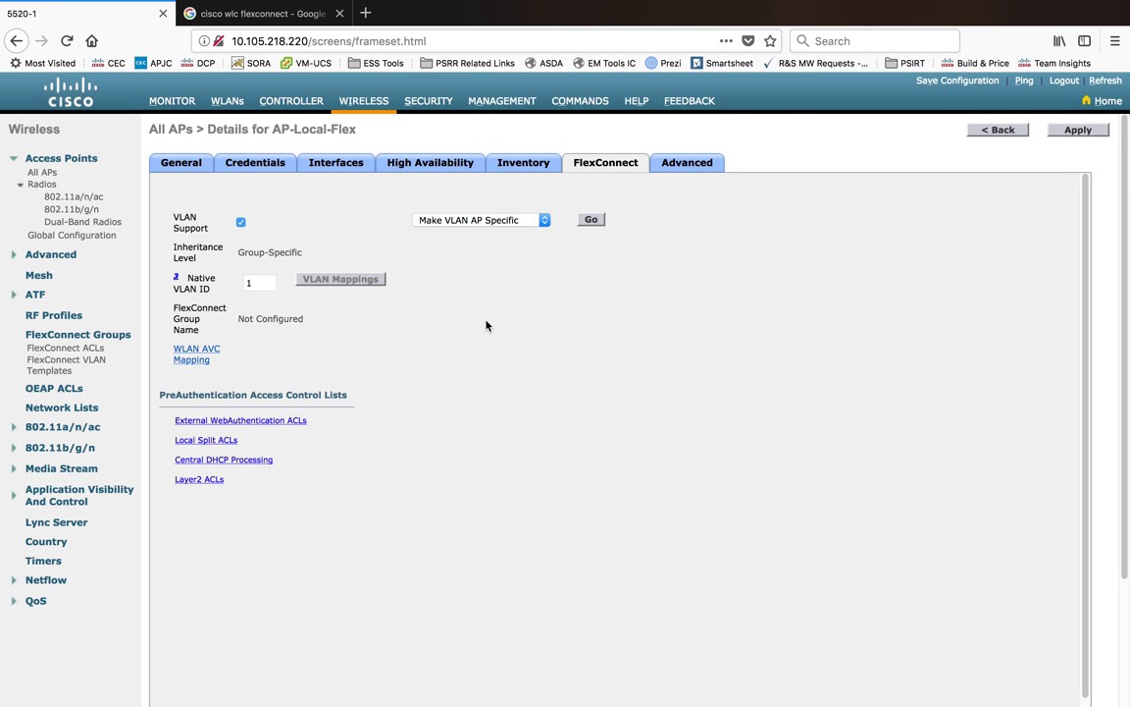
left_click(251, 284)
type("9")
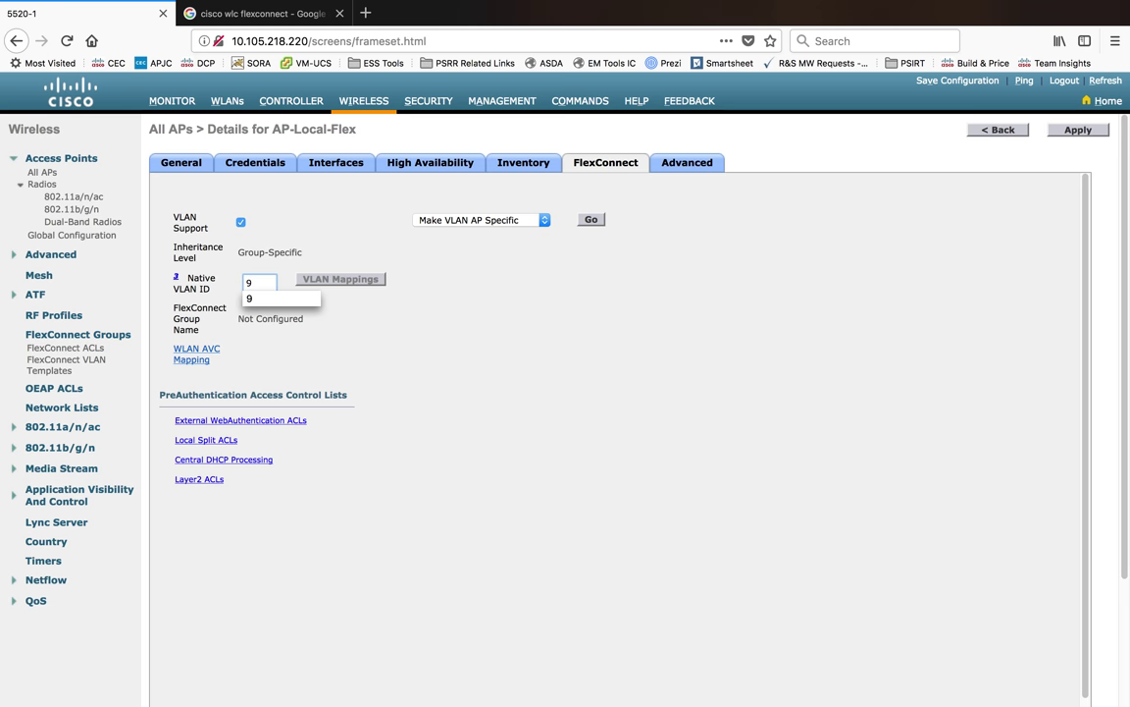
left_click(388, 295)
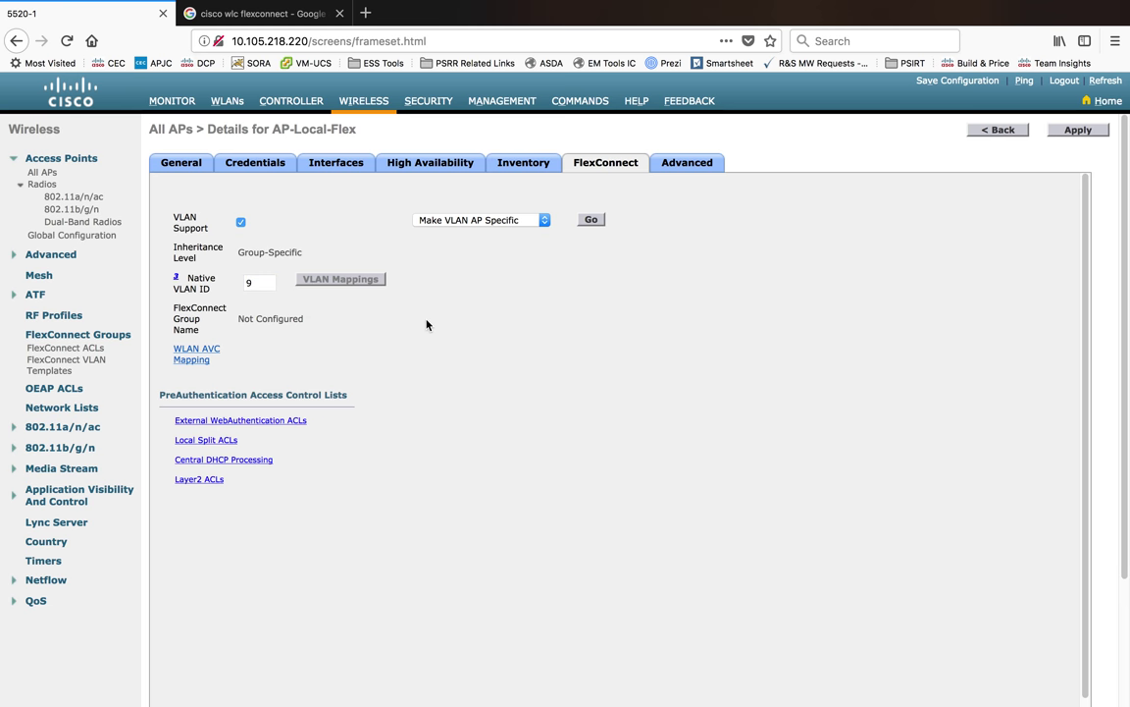
left_click(1077, 129)
left_click(862, 339)
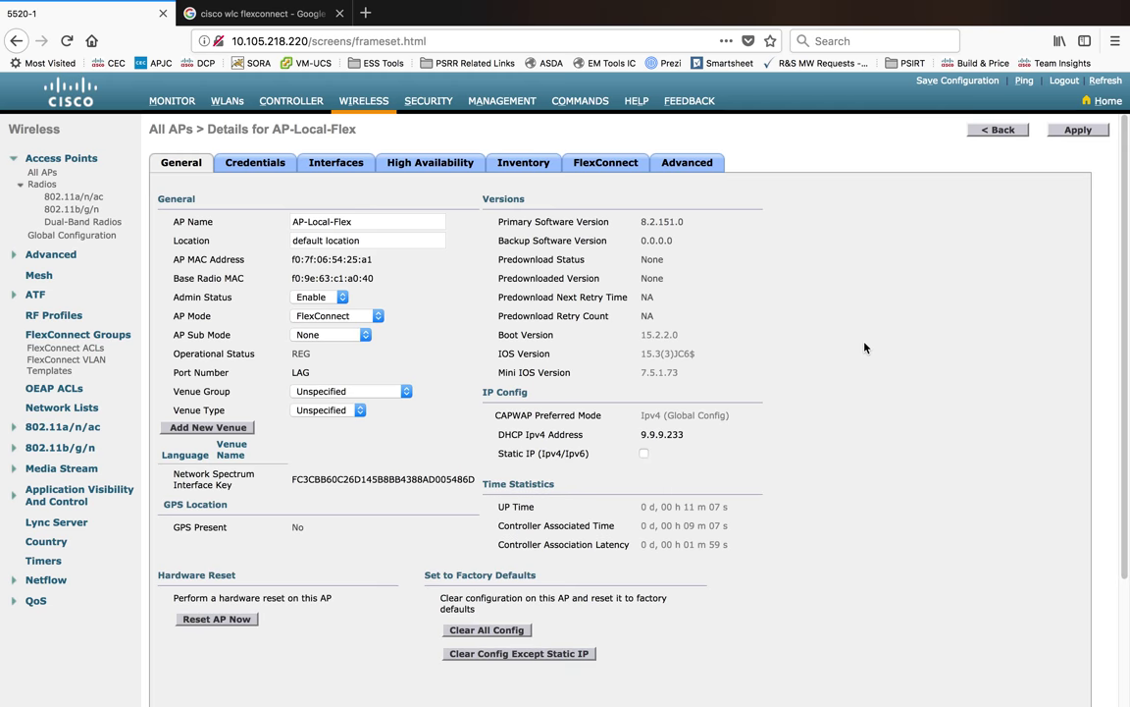
key("ctrl+Right")
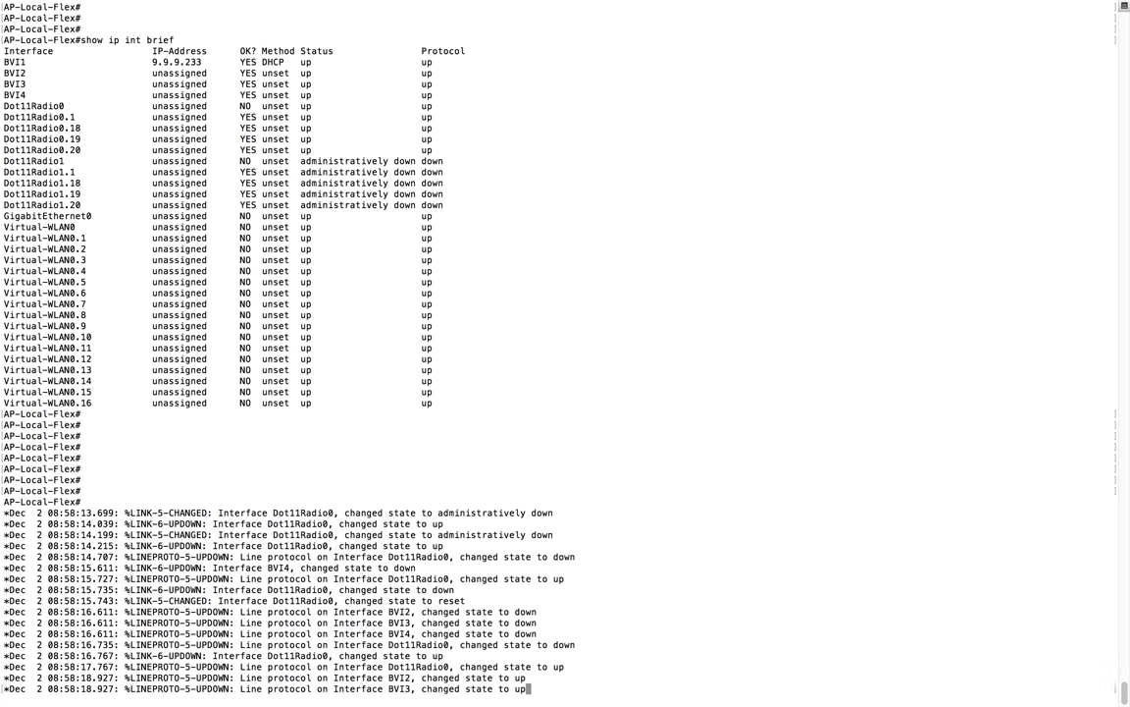
Recall and run show ip int brief on the AP console, paging through the interface list
key("Return")
key("Up")
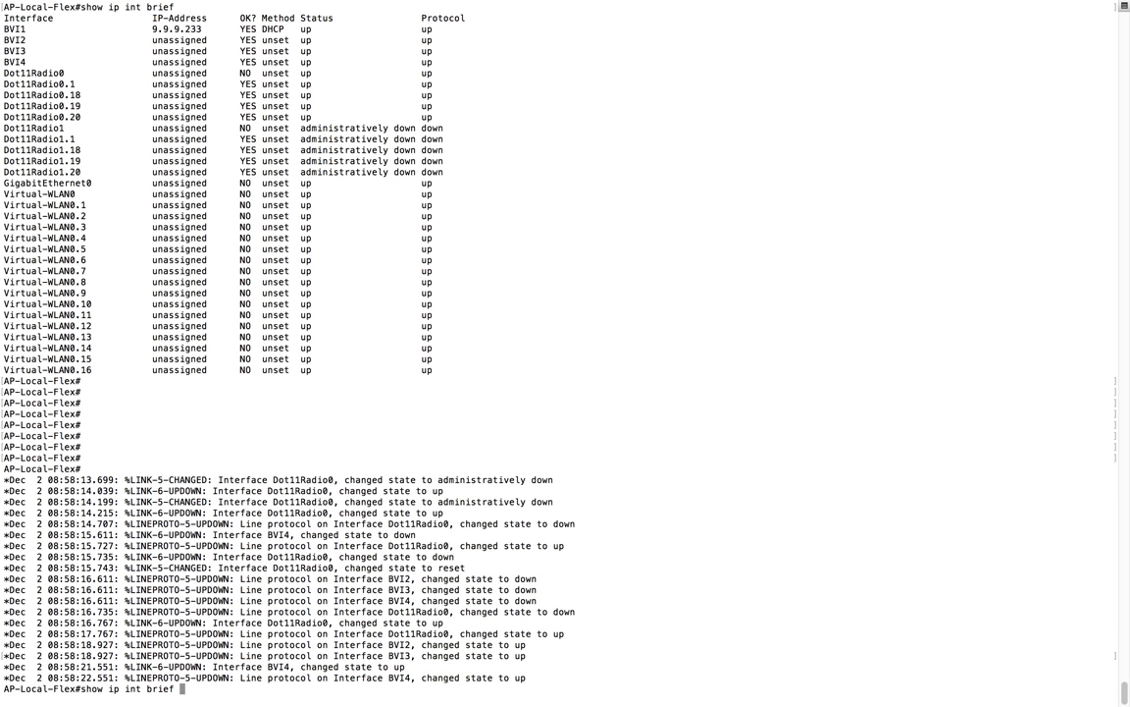
key("Return")
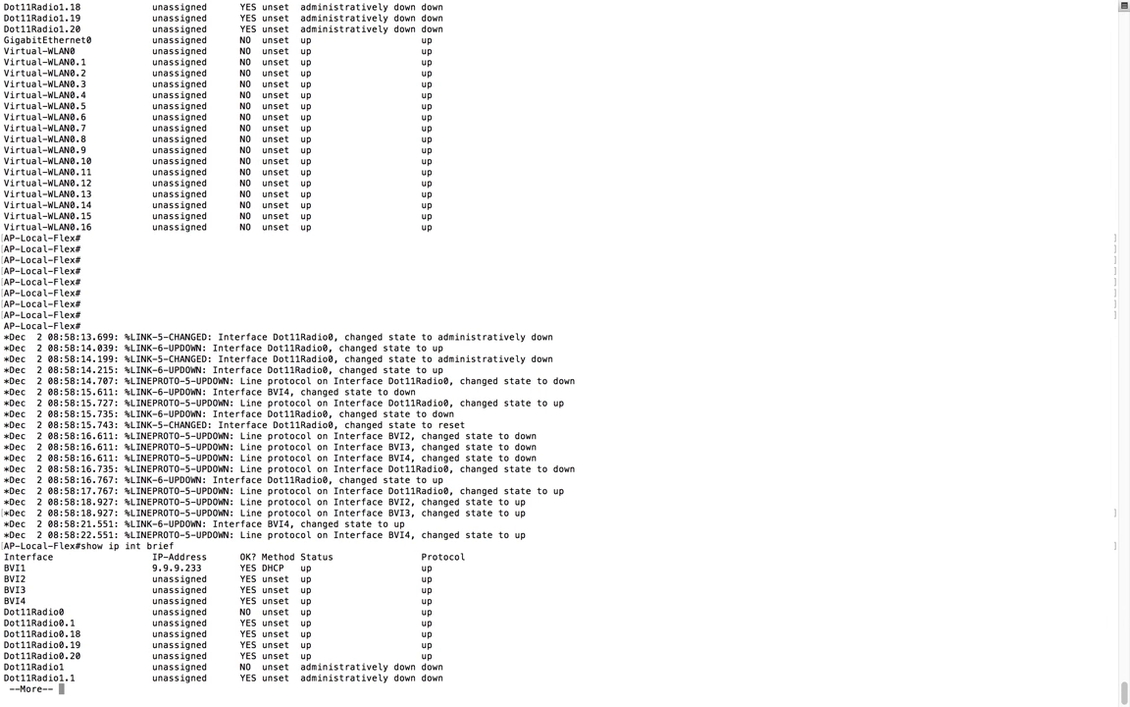
key("Return")
key("Return")
key("Return")
key("Return")
key("Return")
key("Return")
key("Return")
key("Return")
key("Return")
key("Return")
key("Return")
key("Return")
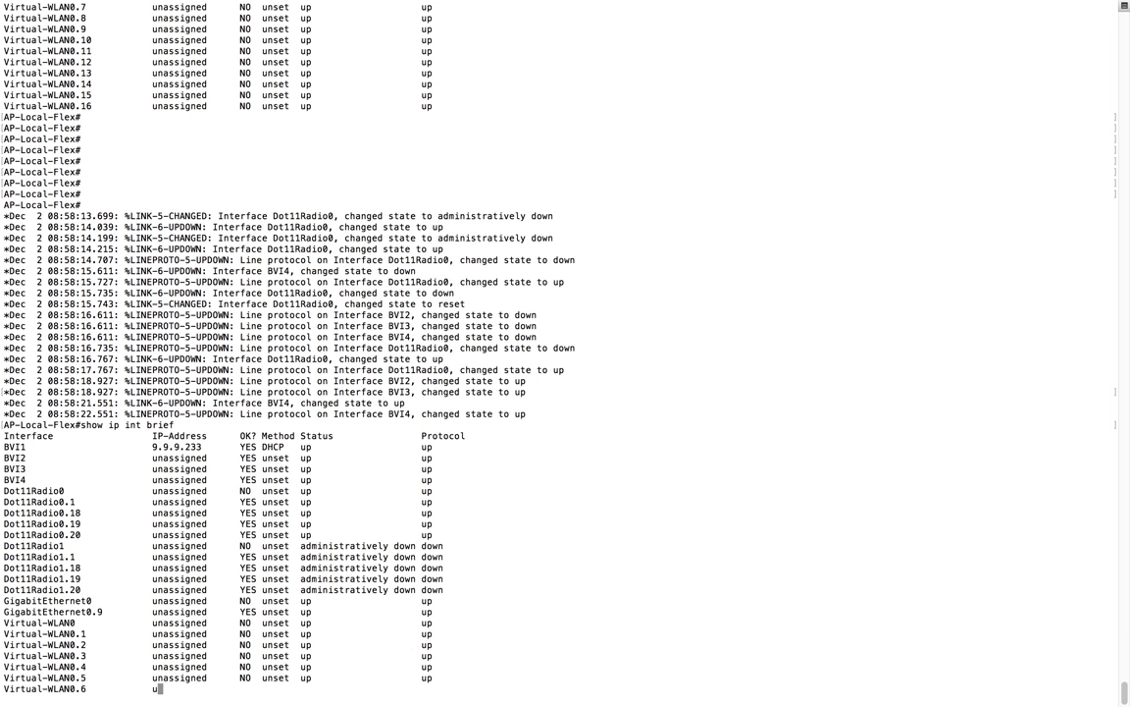
key("Return")
key("Return")
key("Return")
key("Return")
key("Return")
key("Return")
key("Return")
key("Return")
key("Return")
key("Return")
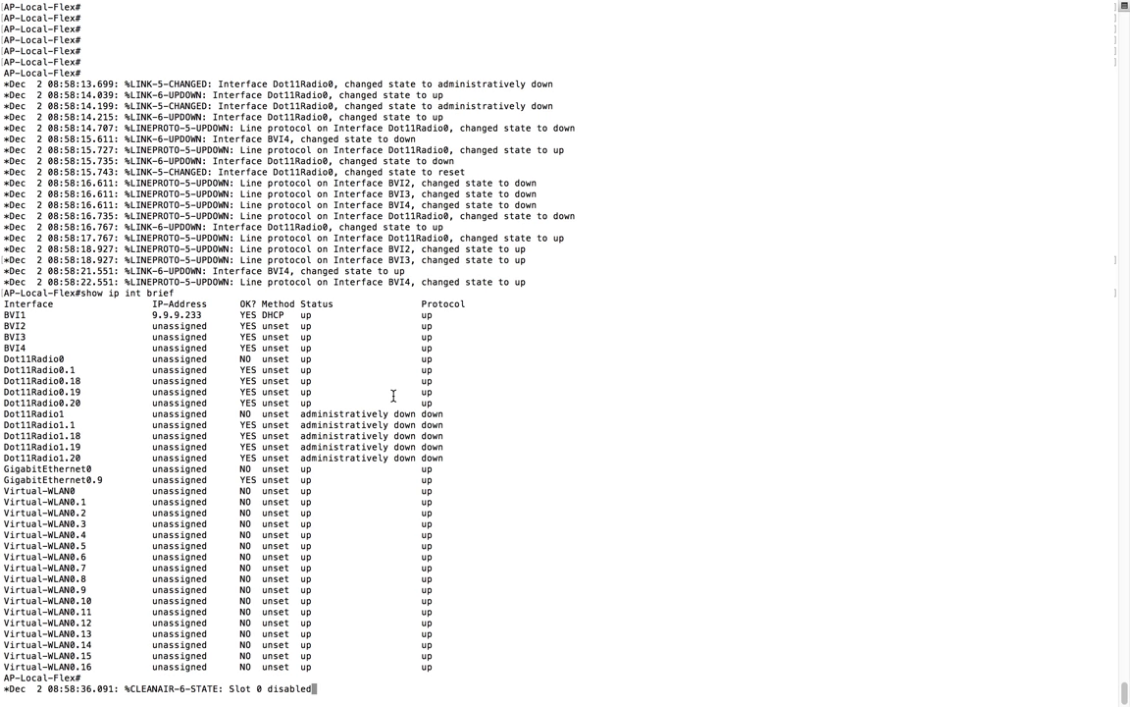
Rerun the interface listing to the end and highlight the up GigabitEthernet0.9 sub-interface
key("Return")
key("Up")
key("Return")
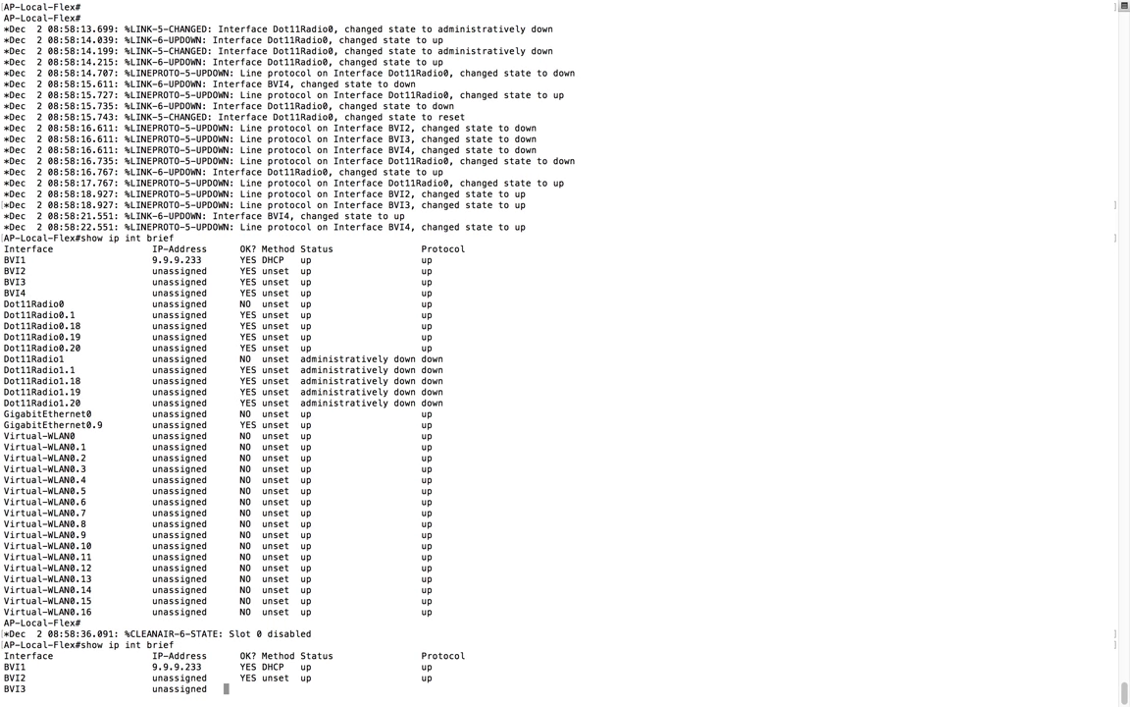
key("space")
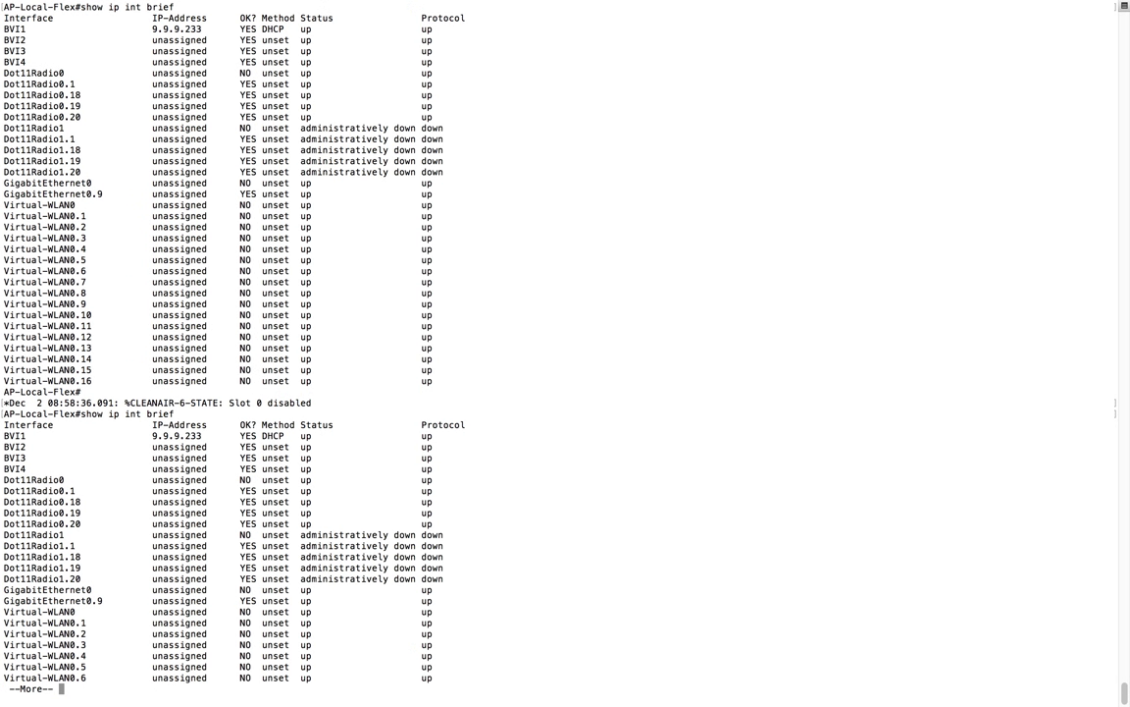
key("space")
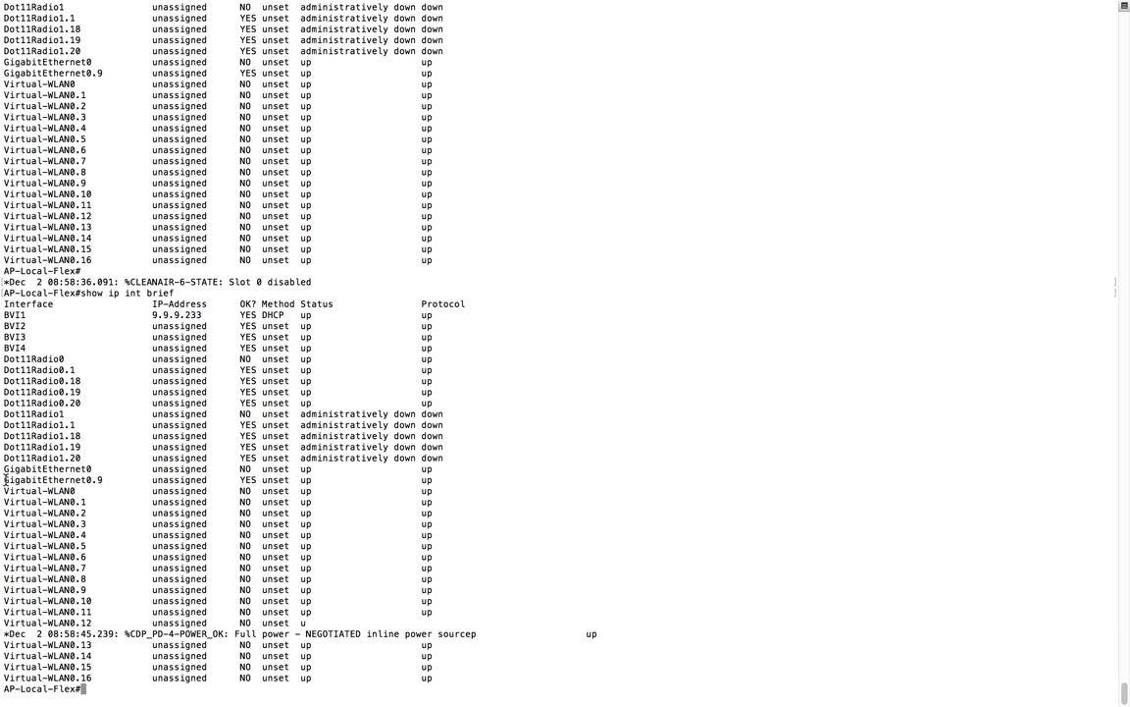
left_click_drag(5, 480, 104, 484)
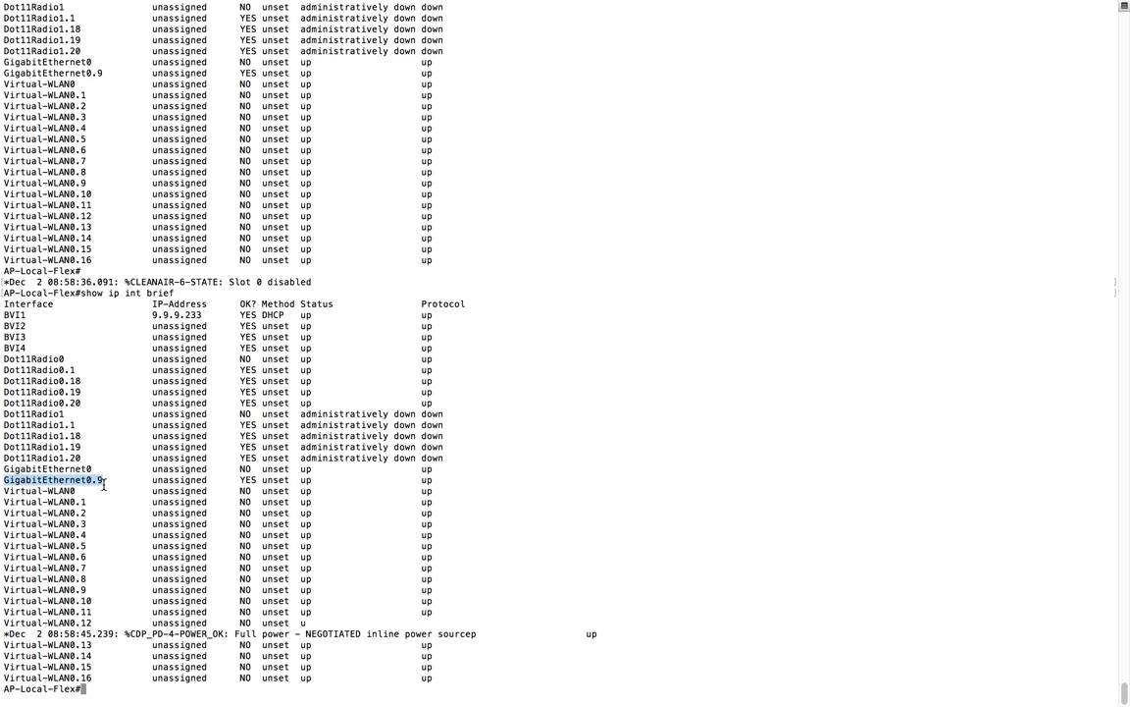
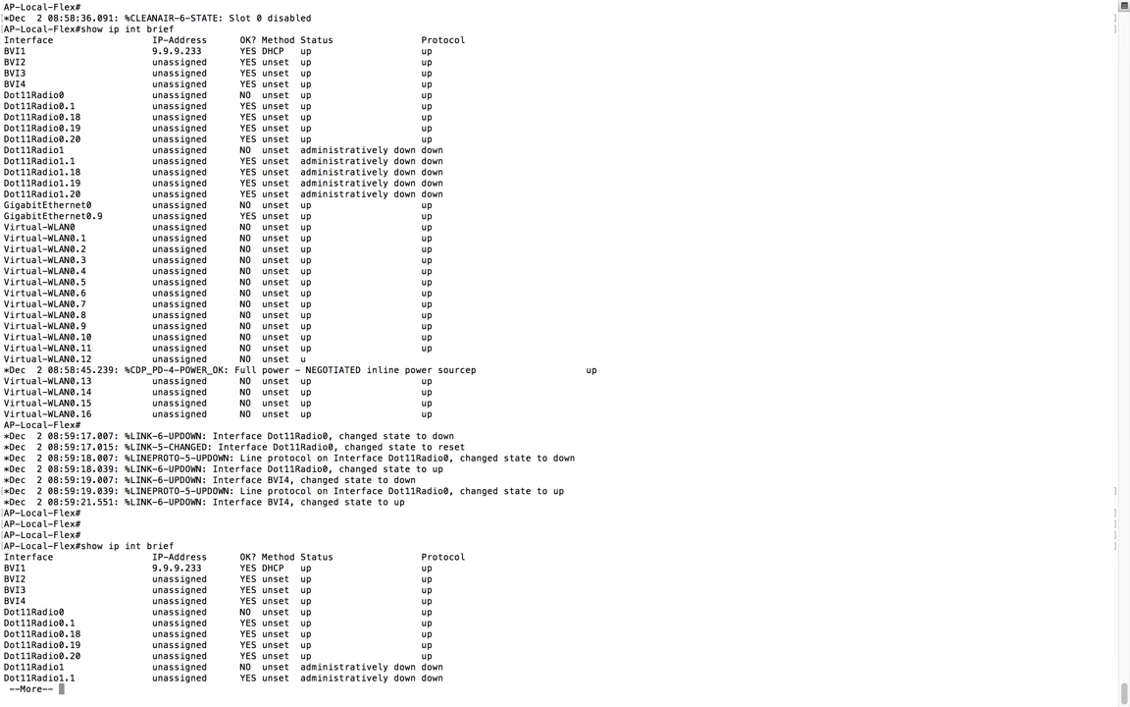
Page through the rest of the 'show ip int brief' output, confirming GigabitEthernet0.9 as the only subinterface
key("Return")
key("Return")
key("Return")
key("Return")
key("Return")
key("Return")
key("Return")
key("Return")
key("Return")
key("Return")
key("Return")
key("Return")
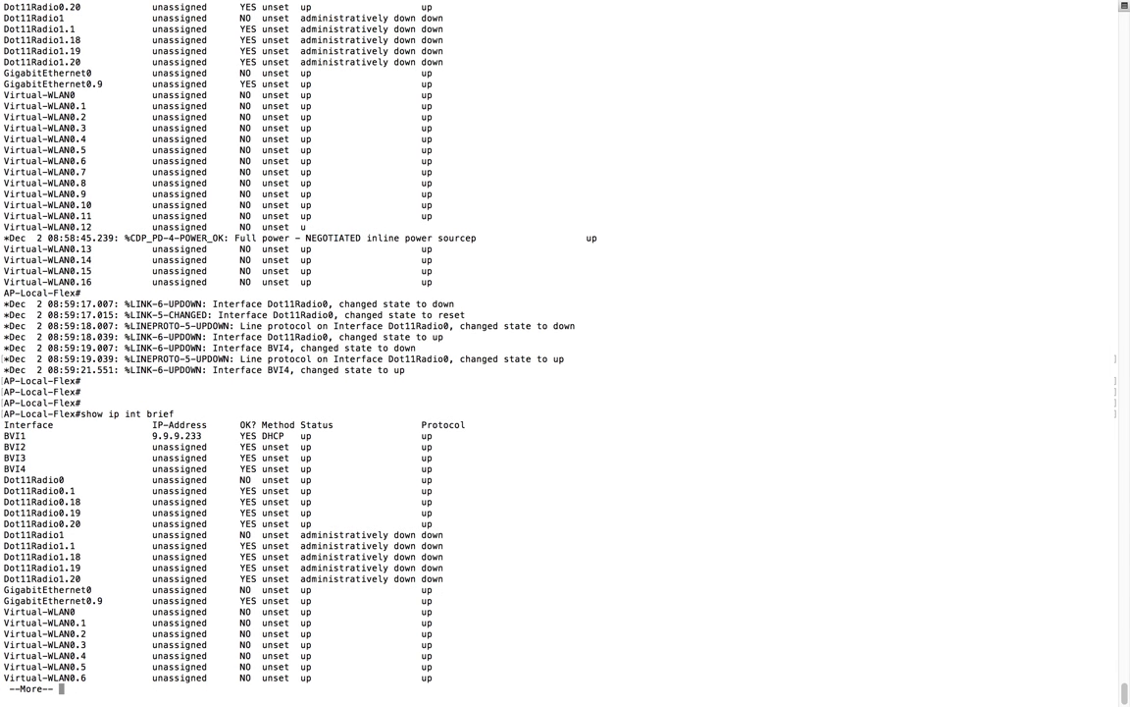
key("Return")
key("Return")
key("Return")
key("Return")
key("Return")
key("Return")
key("Return")
key("Return")
key("Return")
key("Return")
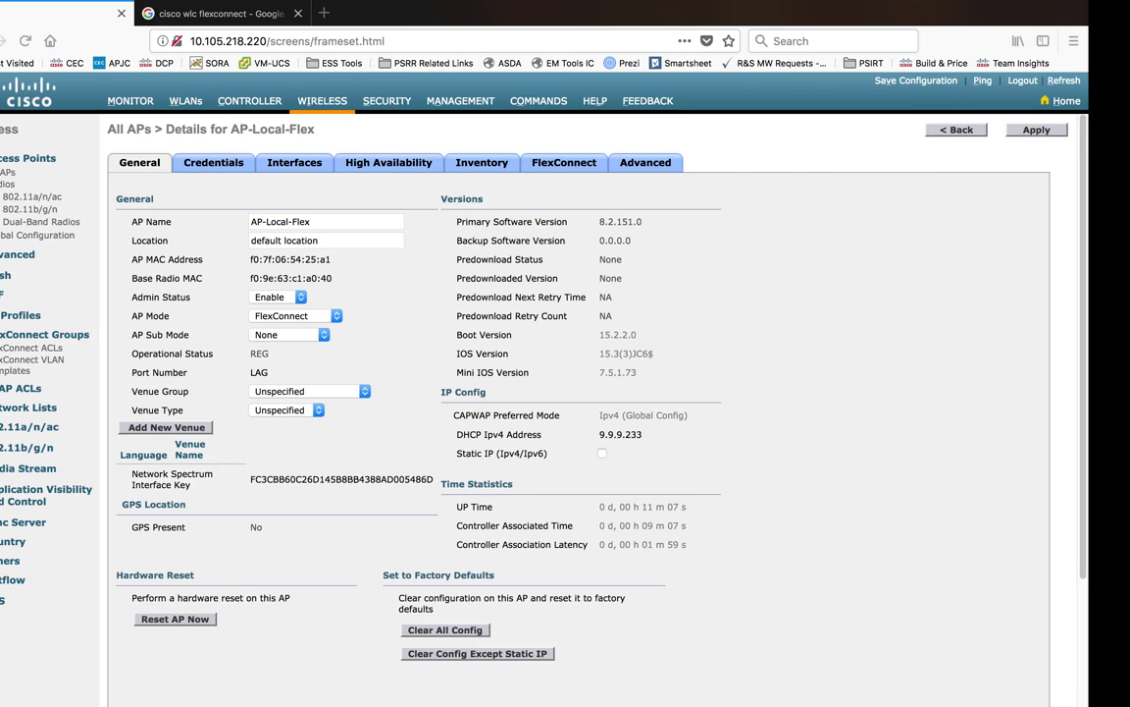
Check AP-Local-Flex's FlexConnect Native VLAN ID of 9, then go to its VLAN Mappings page
left_click(565, 162)
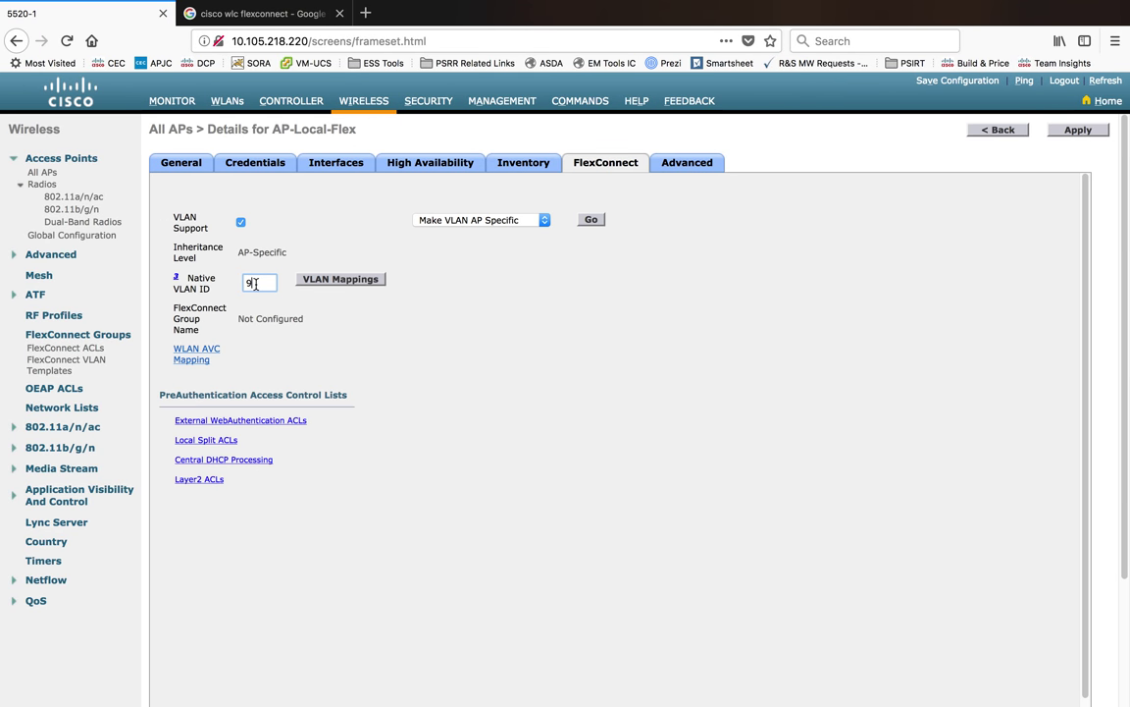
double_click(256, 283)
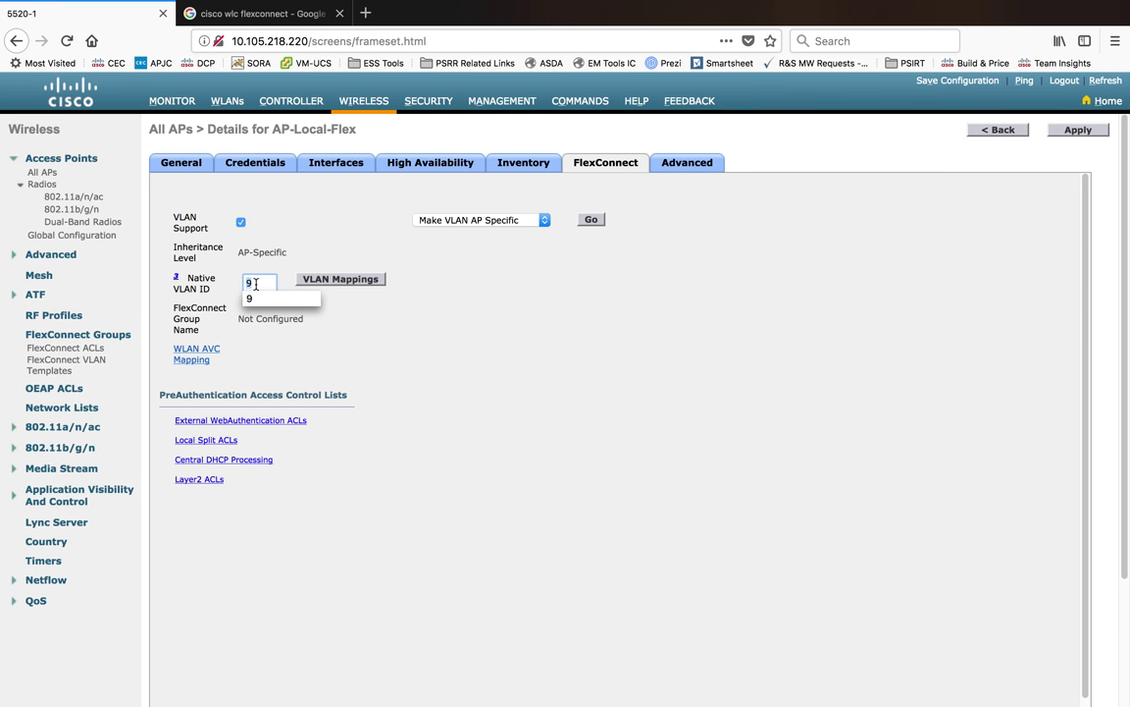
left_click(363, 290)
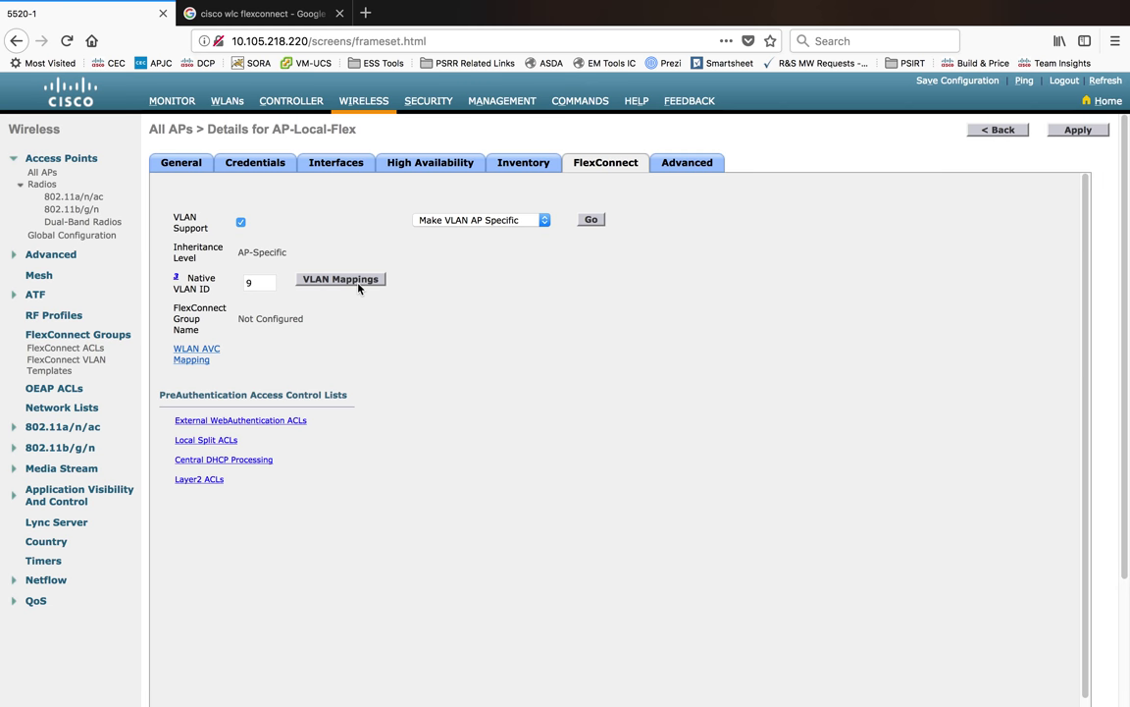
left_click(341, 279)
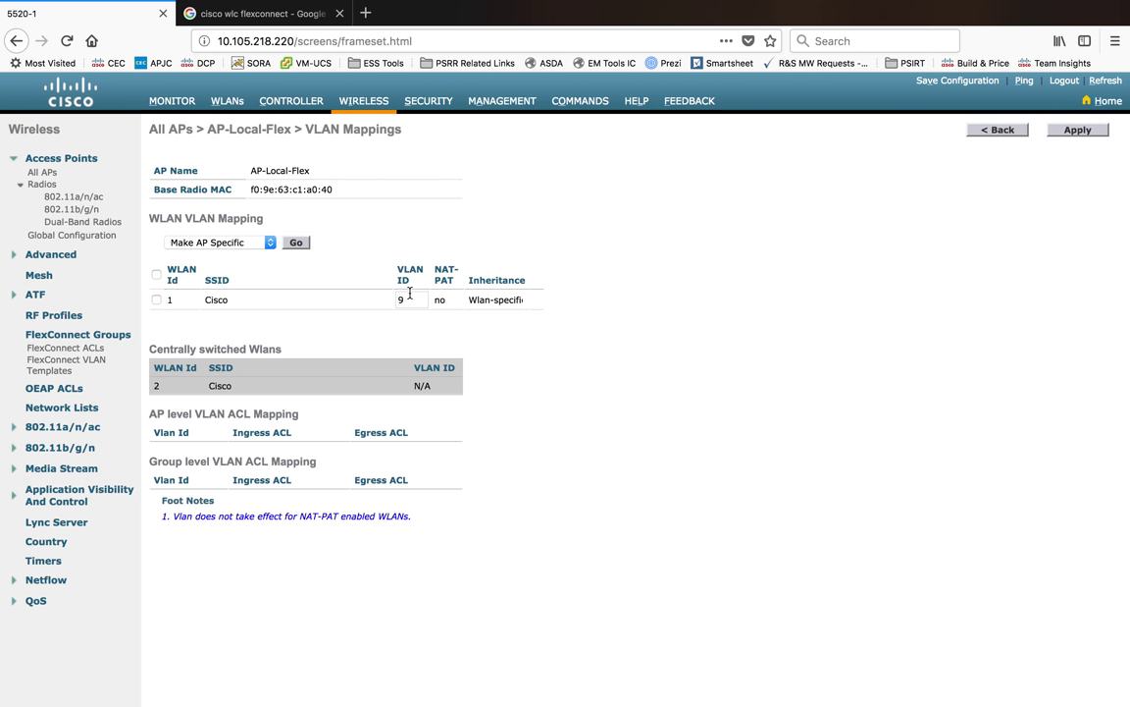
Highlight WLAN 1 'Cisco' and its VLAN ID 9, then return to the AP details page
left_click_drag(232, 297, 179, 298)
left_click(169, 299)
double_click(170, 298)
double_click(409, 300)
left_click(988, 131)
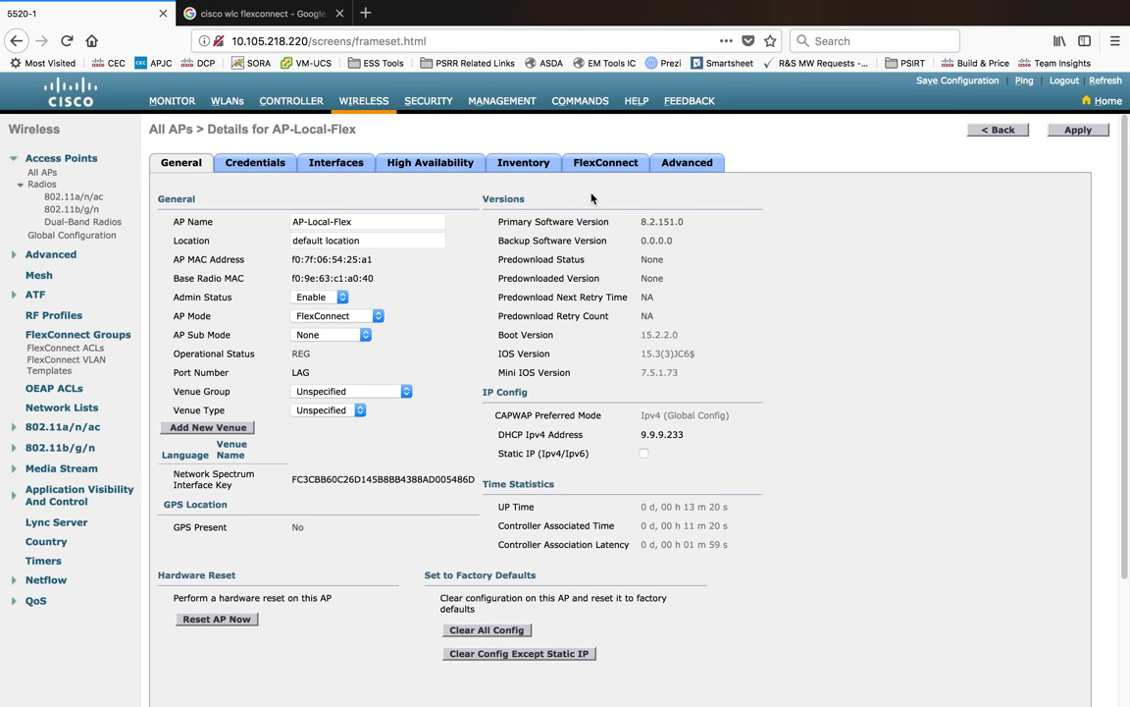
Show AP-Local-Flex's FlexConnect settings and point out the Native VLAN ID of 9
left_click(588, 162)
left_click(253, 284)
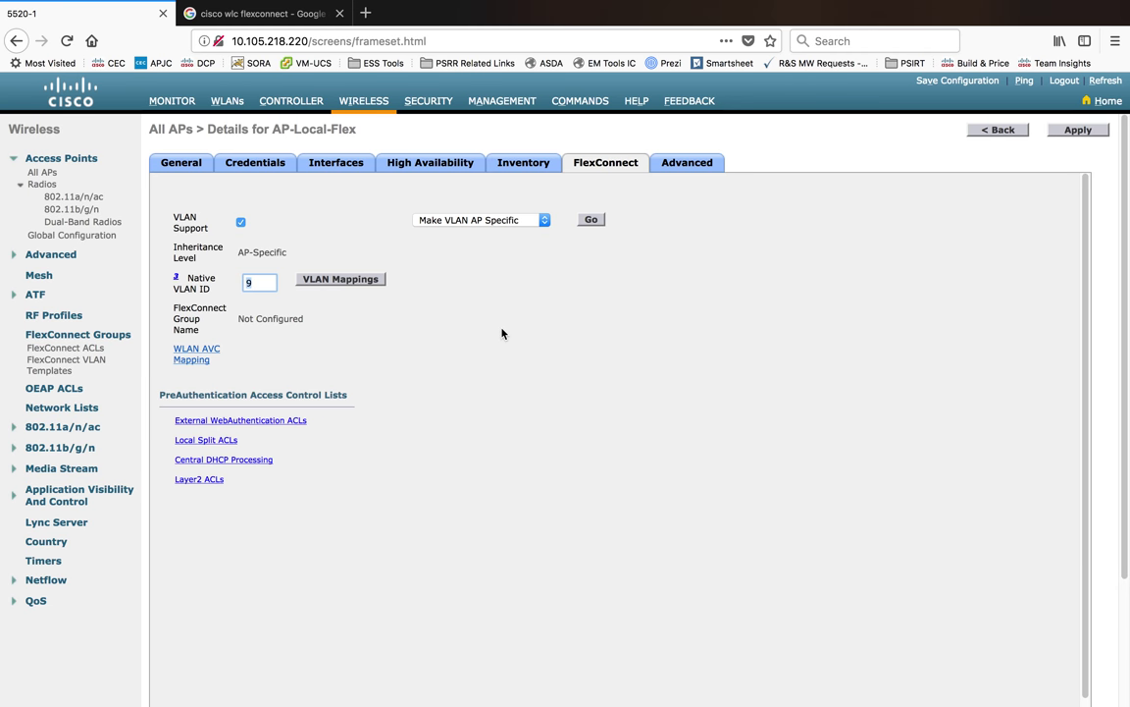
Change WLAN 1's VLAN ID from 9 to 10 in VLAN Mappings, apply, and confirm the warning
left_click(349, 279)
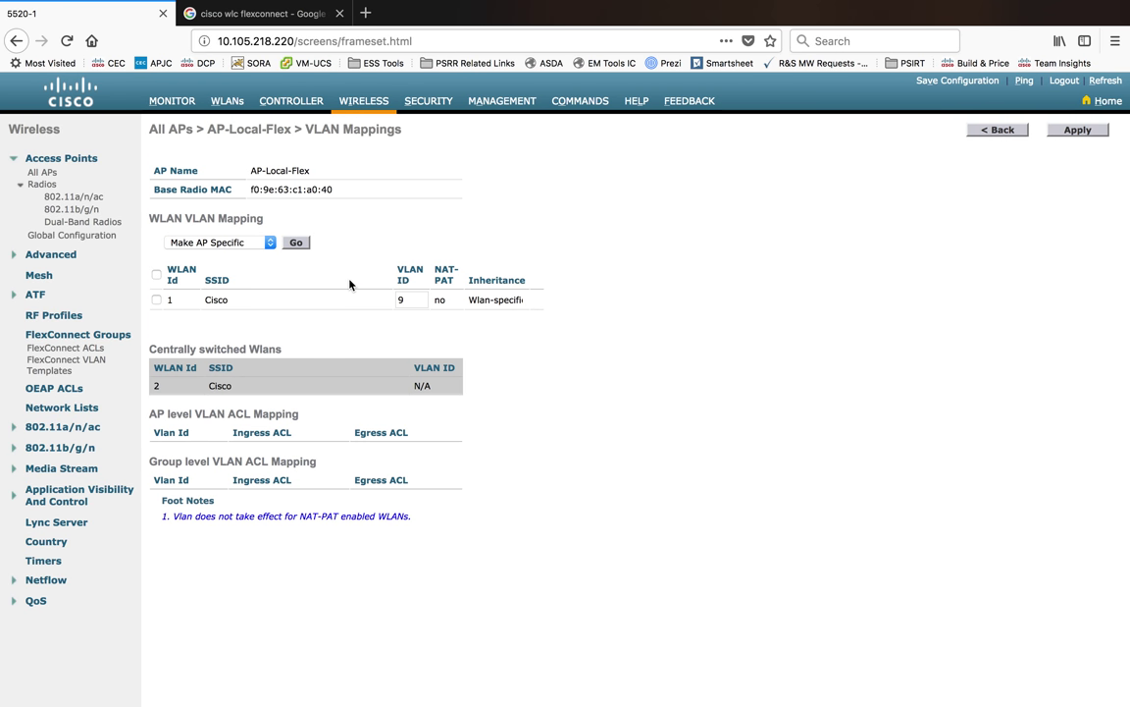
left_click_drag(387, 129, 305, 129)
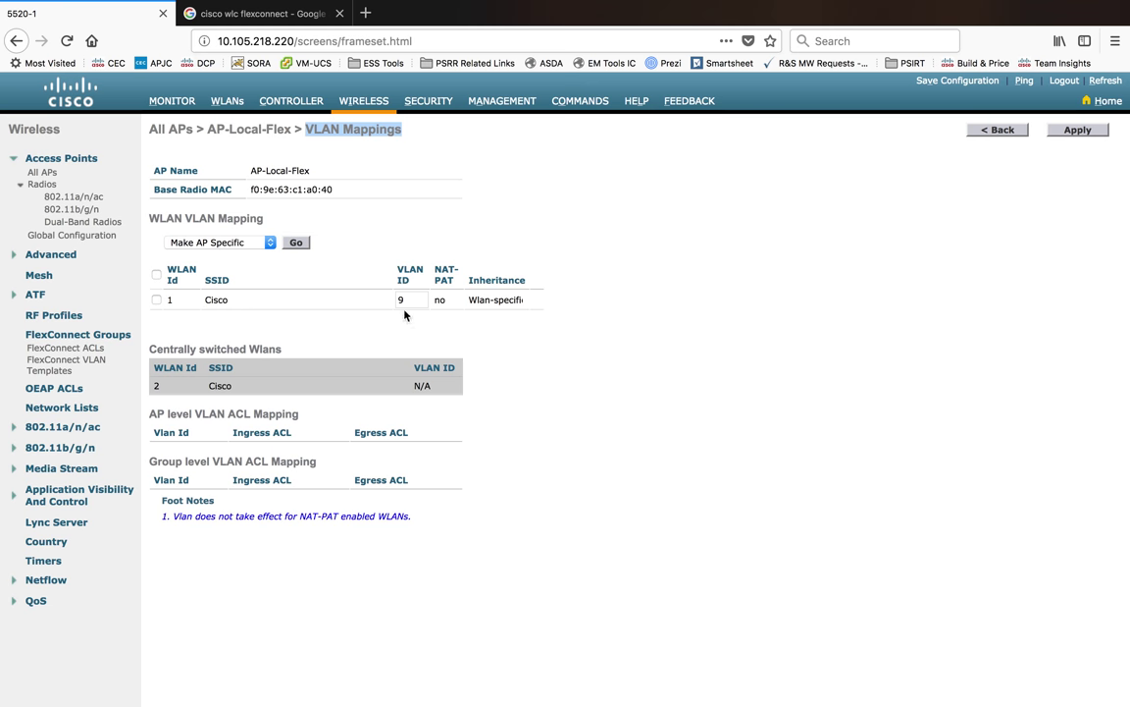
left_click_drag(410, 299, 389, 299)
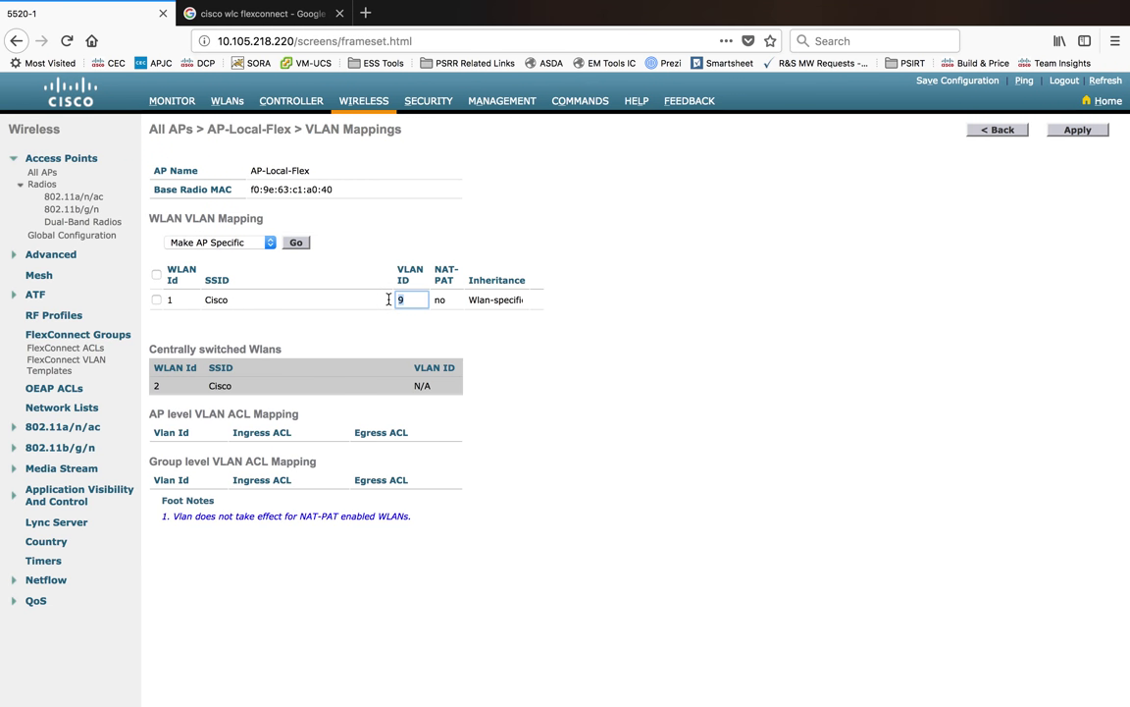
left_click(409, 301)
key("BackSpace")
type("10")
left_click(1072, 134)
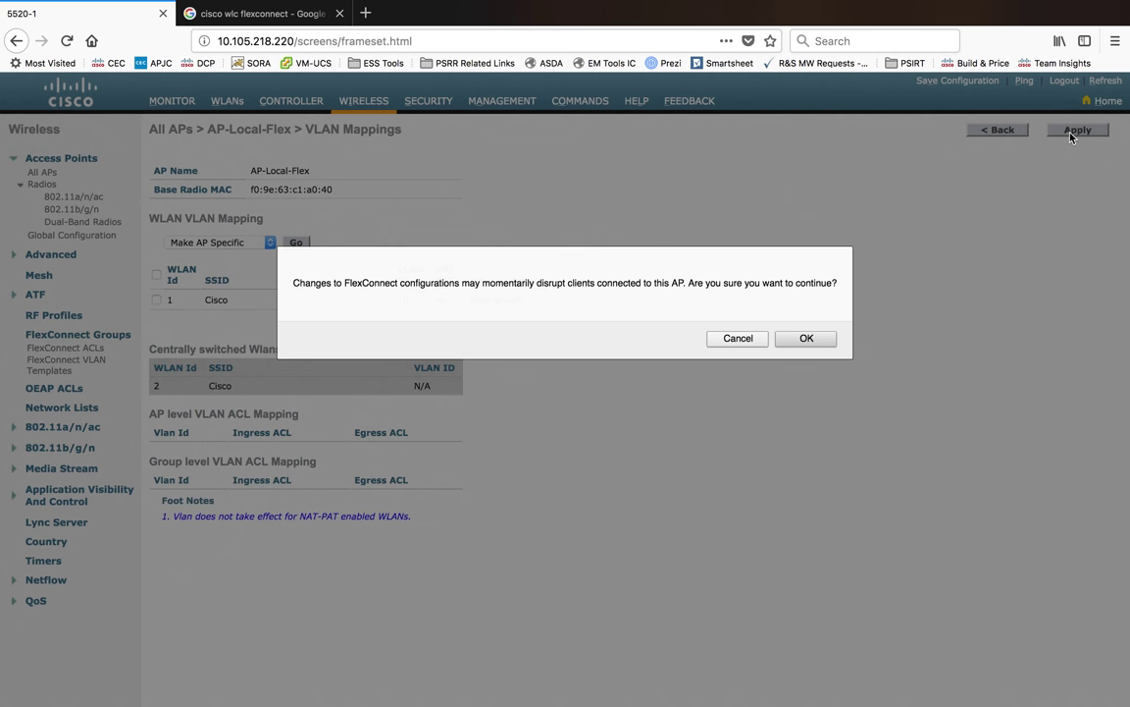
left_click(819, 340)
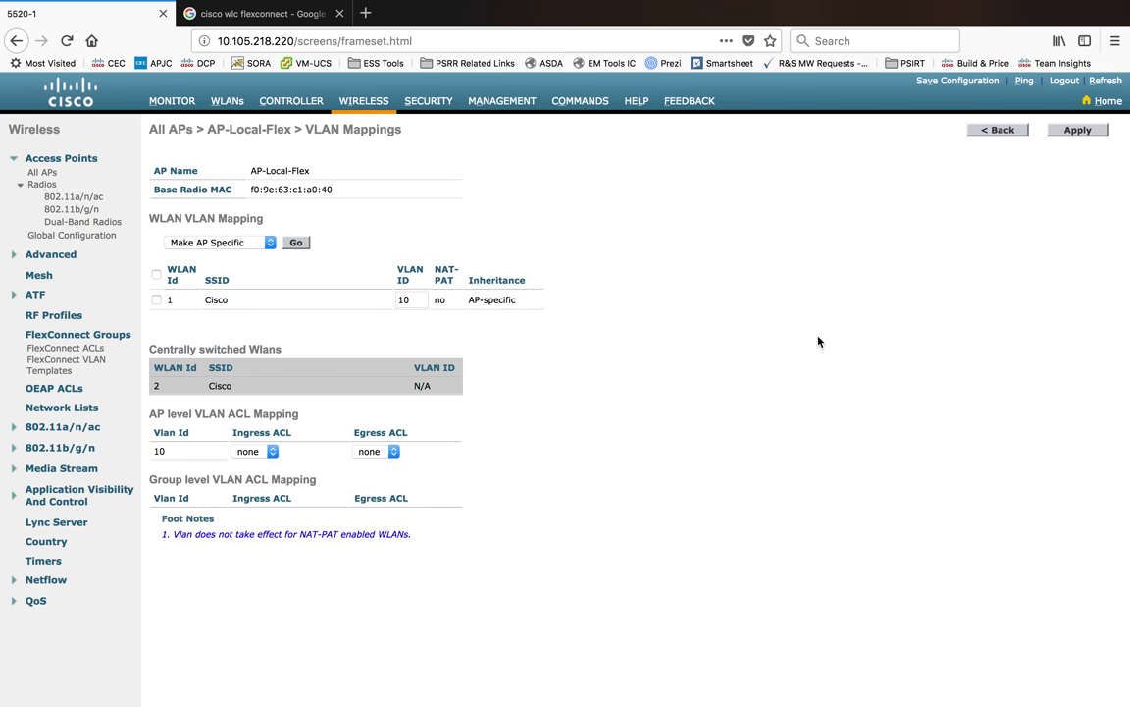
key("ctrl+Right")
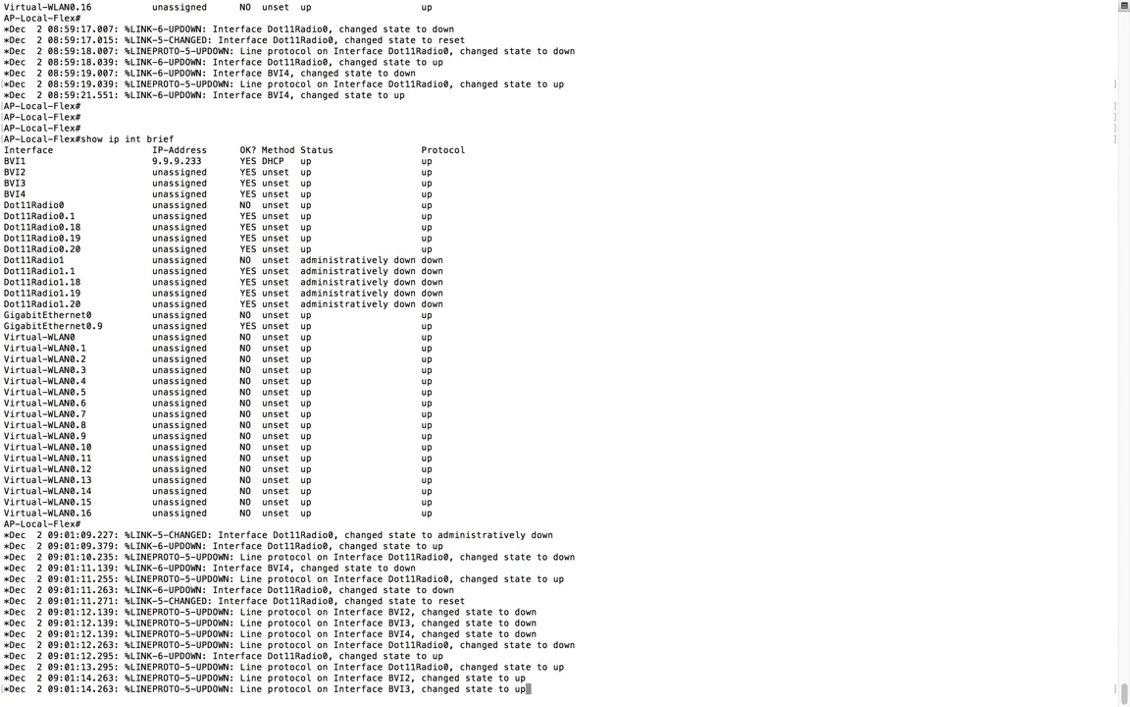
Rerun 'show ip int brief' and highlight the new GigabitEthernet0.10 subinterface row
key("Return")
key("Return")
key("Return")
key("Return")
key("Return")
key("Up")
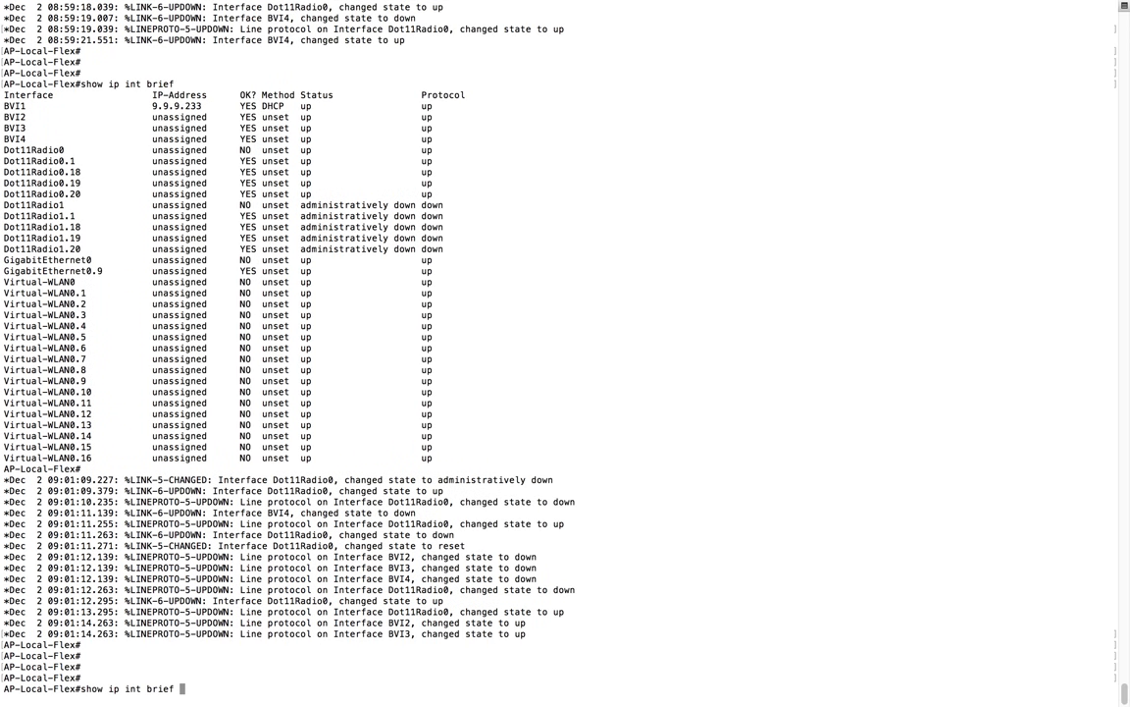
key("Return")
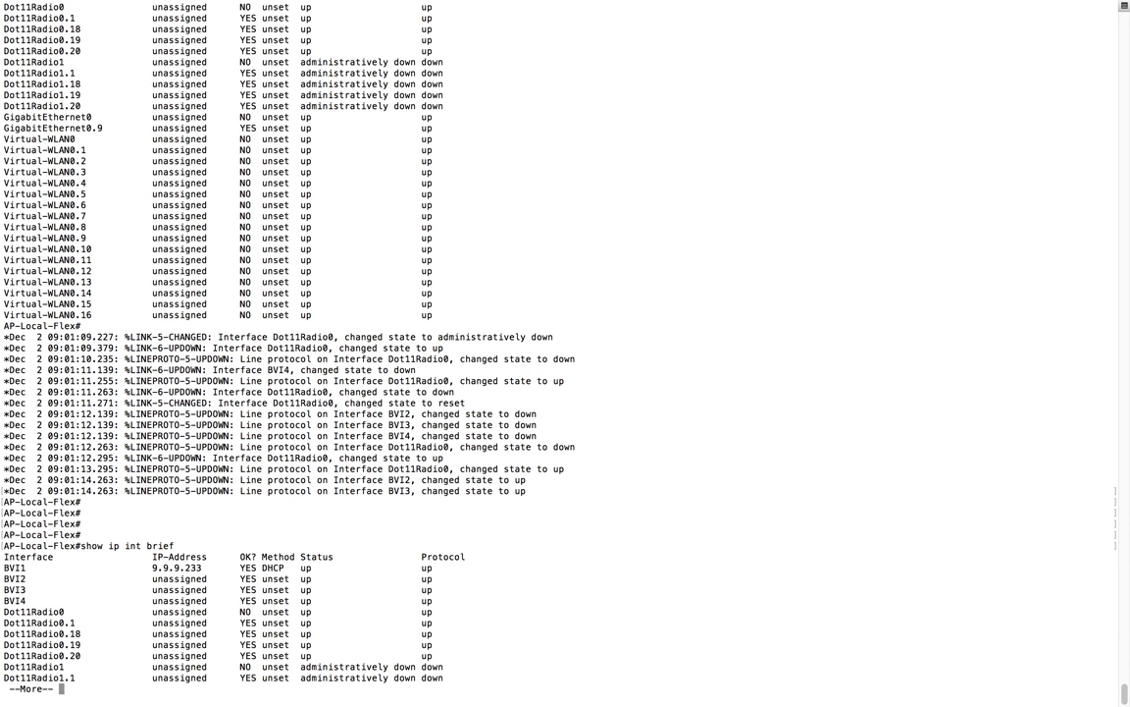
key("Return")
key("Return")
key("Return")
key("Return")
key("Return")
key("Return")
key("Return")
key("Return")
key("Return")
key("Return")
key("Return")
key("Return")
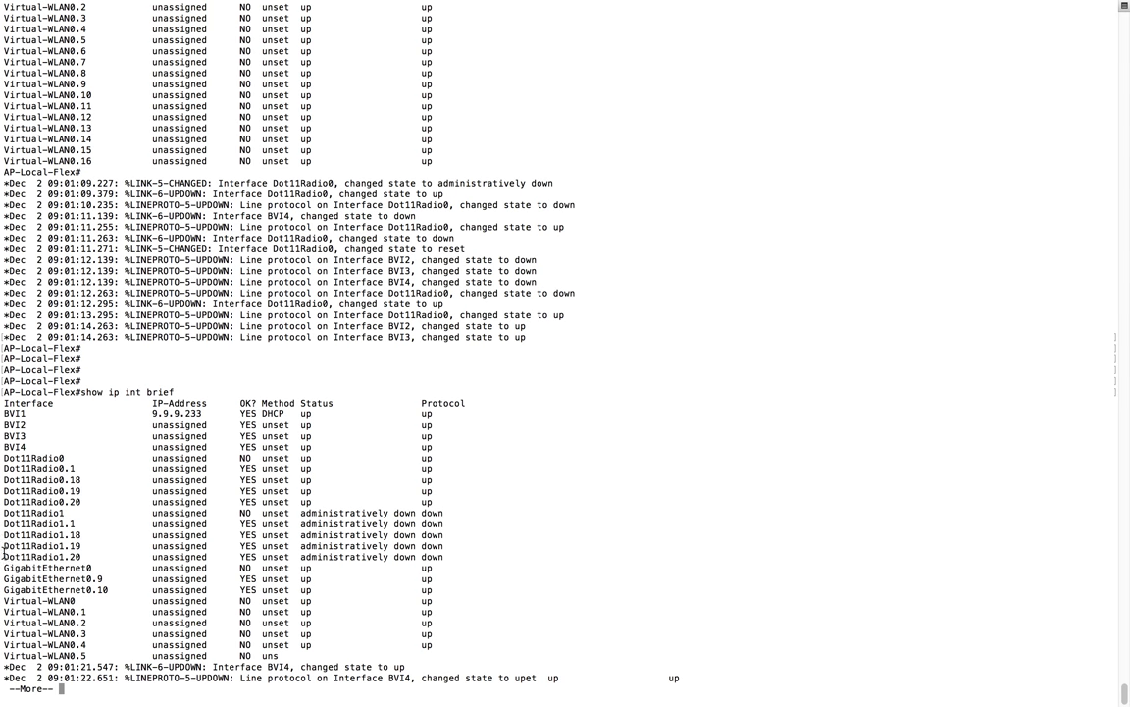
left_click_drag(6, 587, 684, 588)
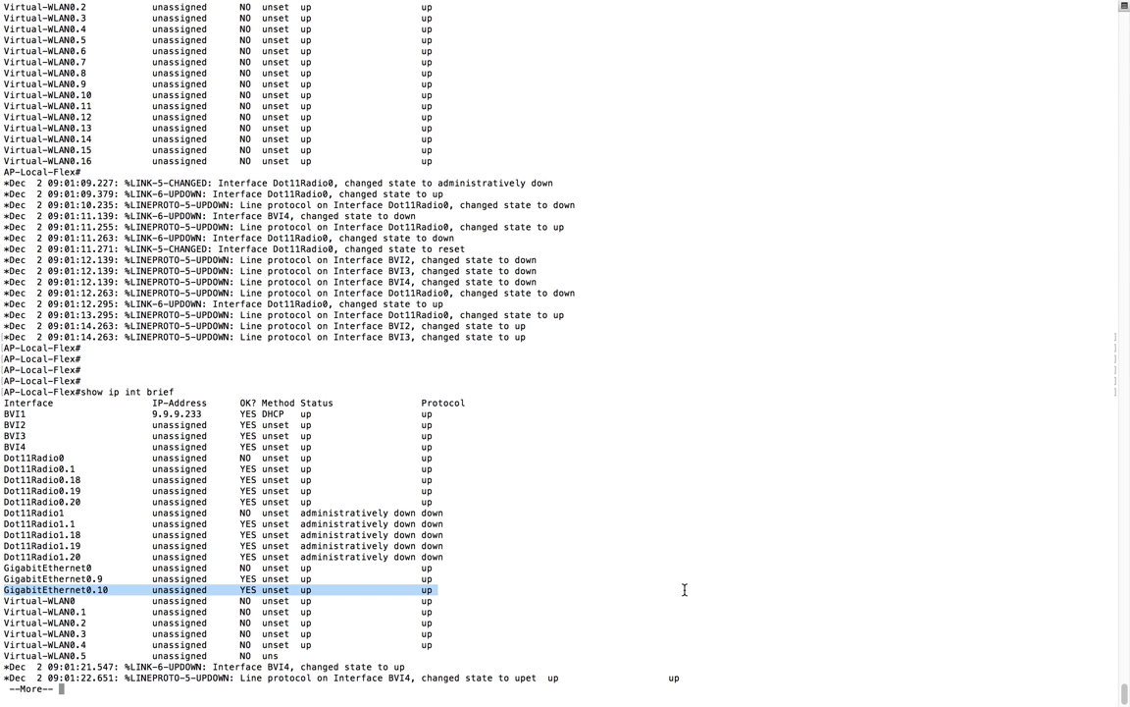